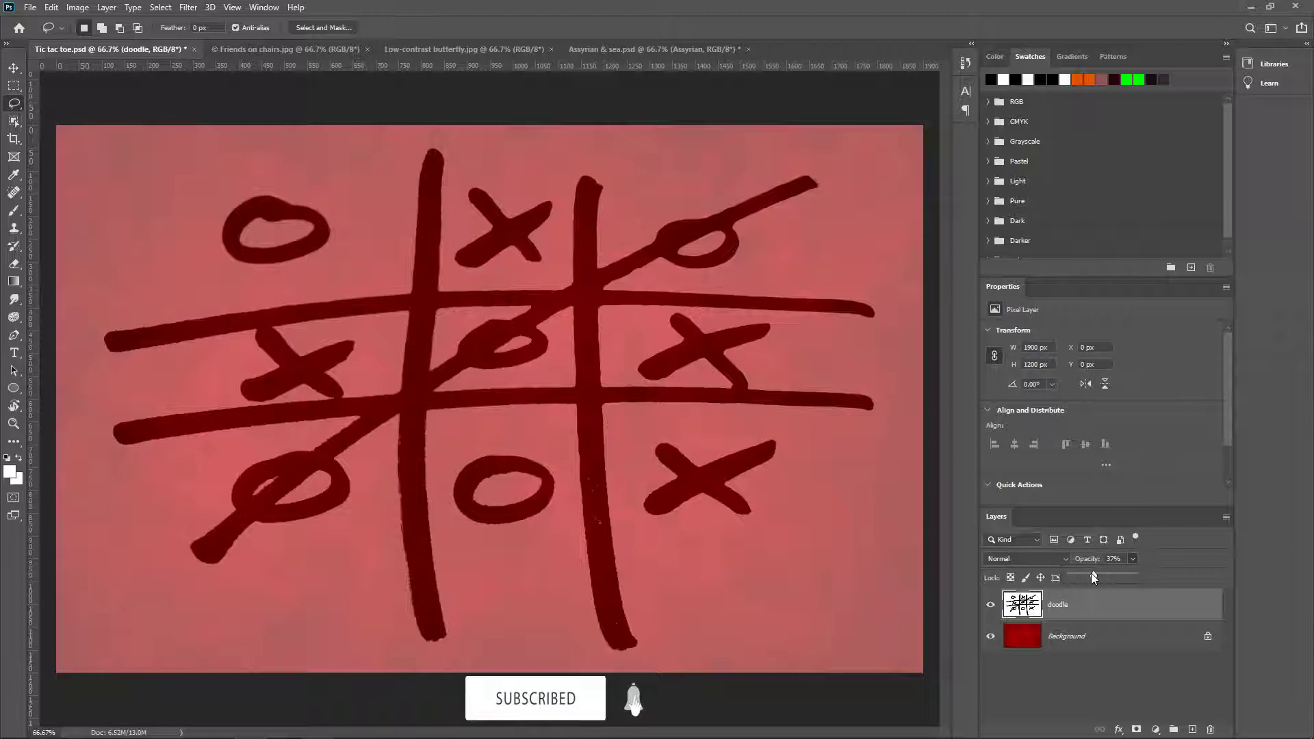
Set the doodle layer's opacity to 100%, and hide and show the layer to check the red background beneath it.
left_click(683, 694)
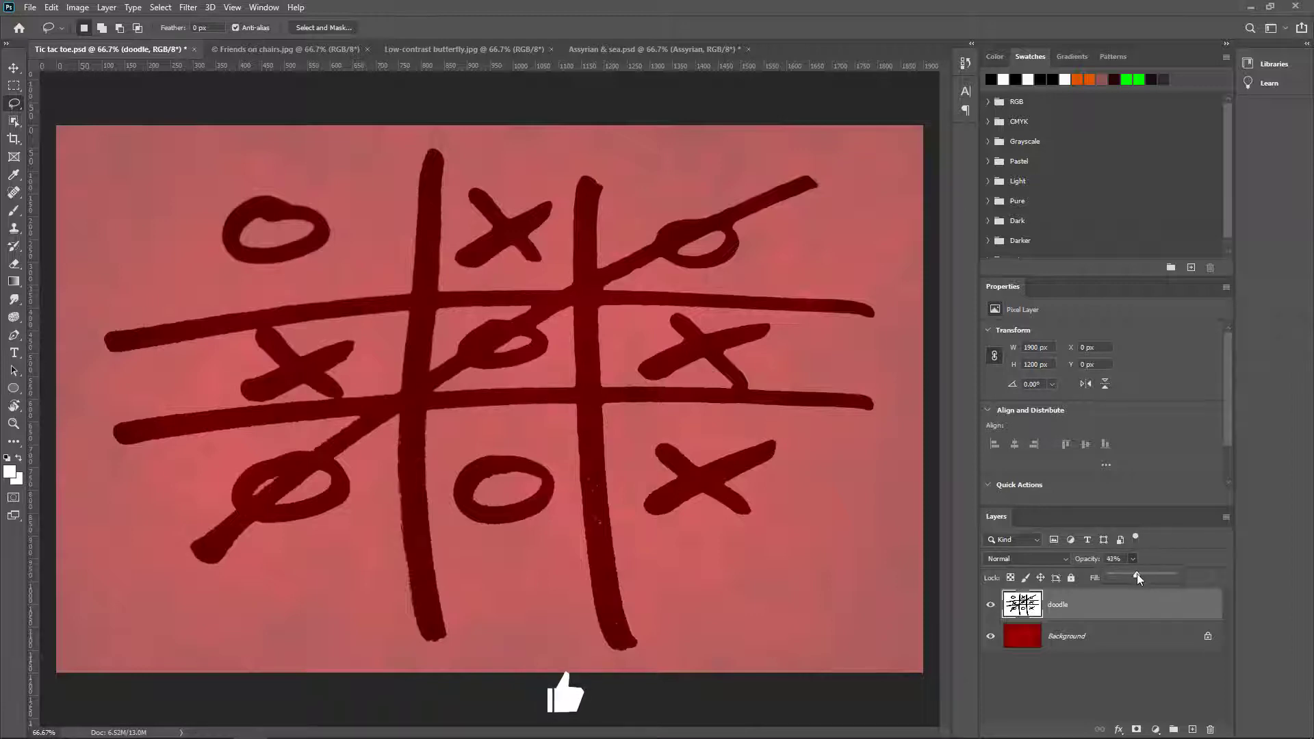
left_click_drag(1136, 573, 1183, 575)
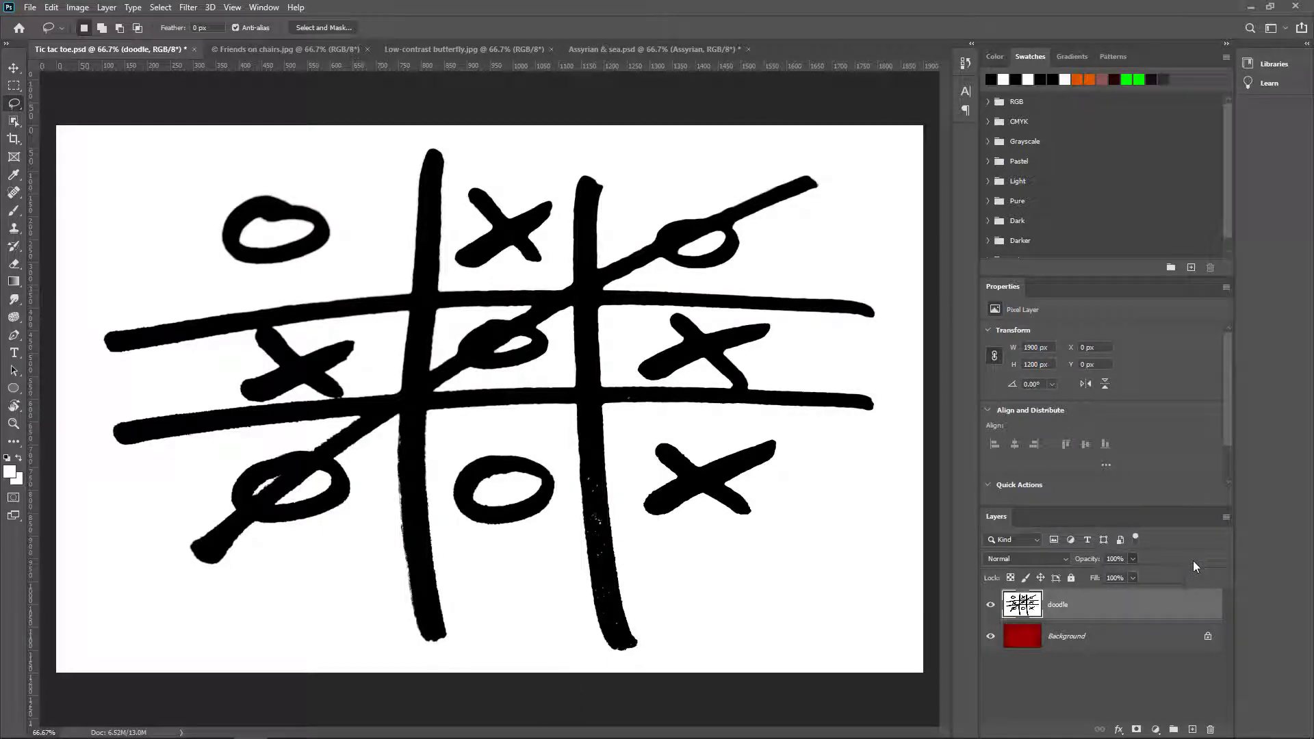
left_click(1192, 560)
left_click(989, 605)
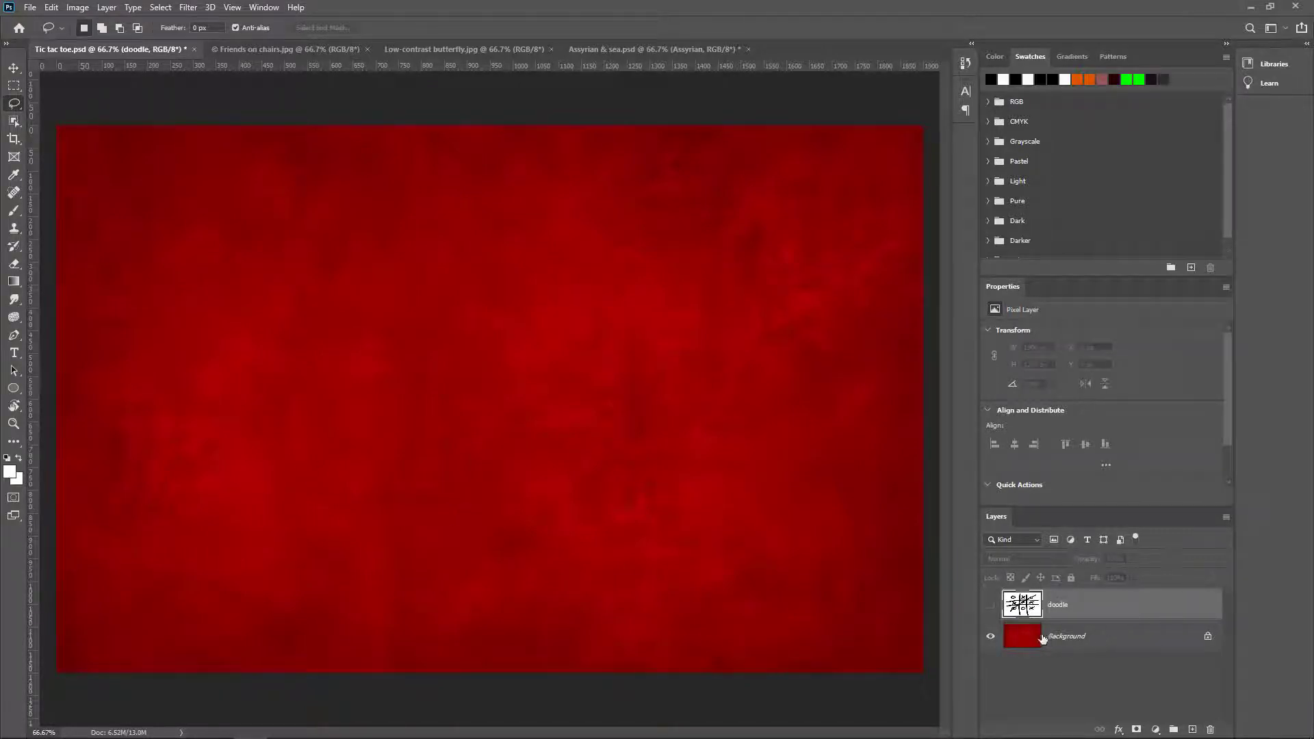
left_click(990, 607)
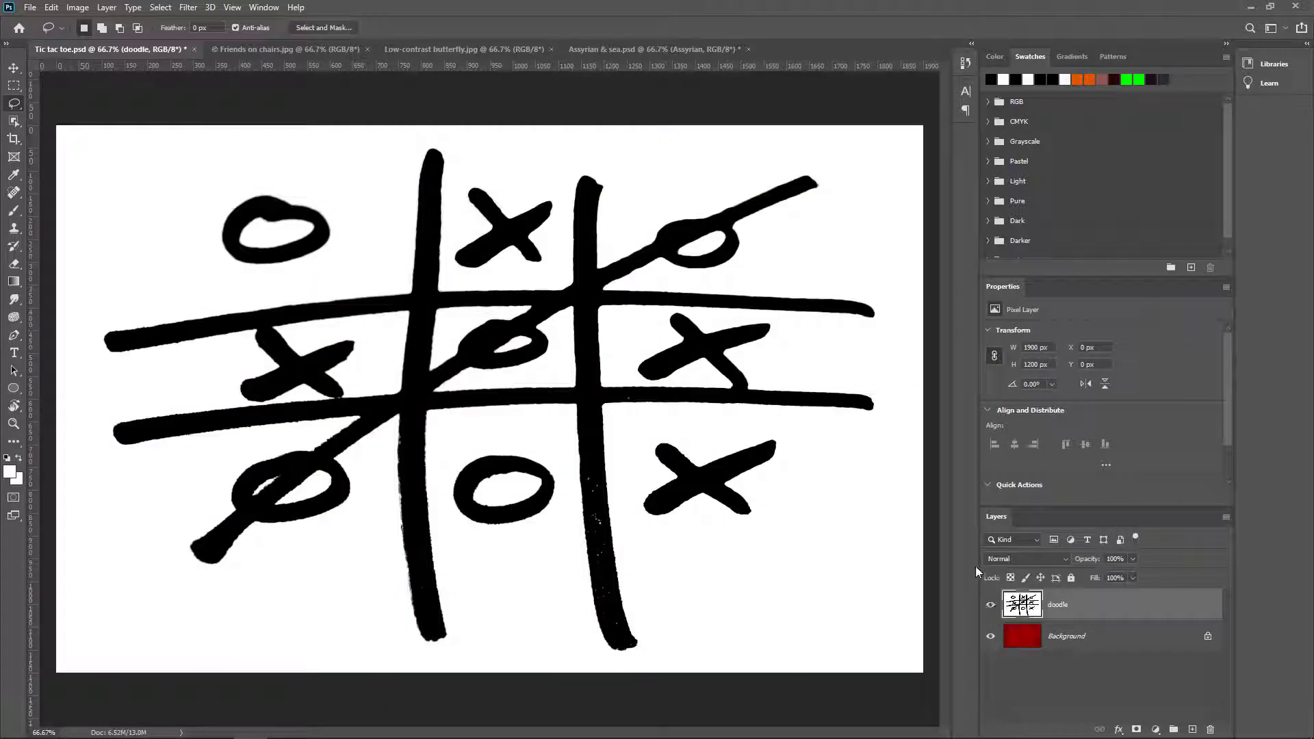
Try the Multiply blend mode on the doodle layer and return it to Normal.
left_click(1037, 564)
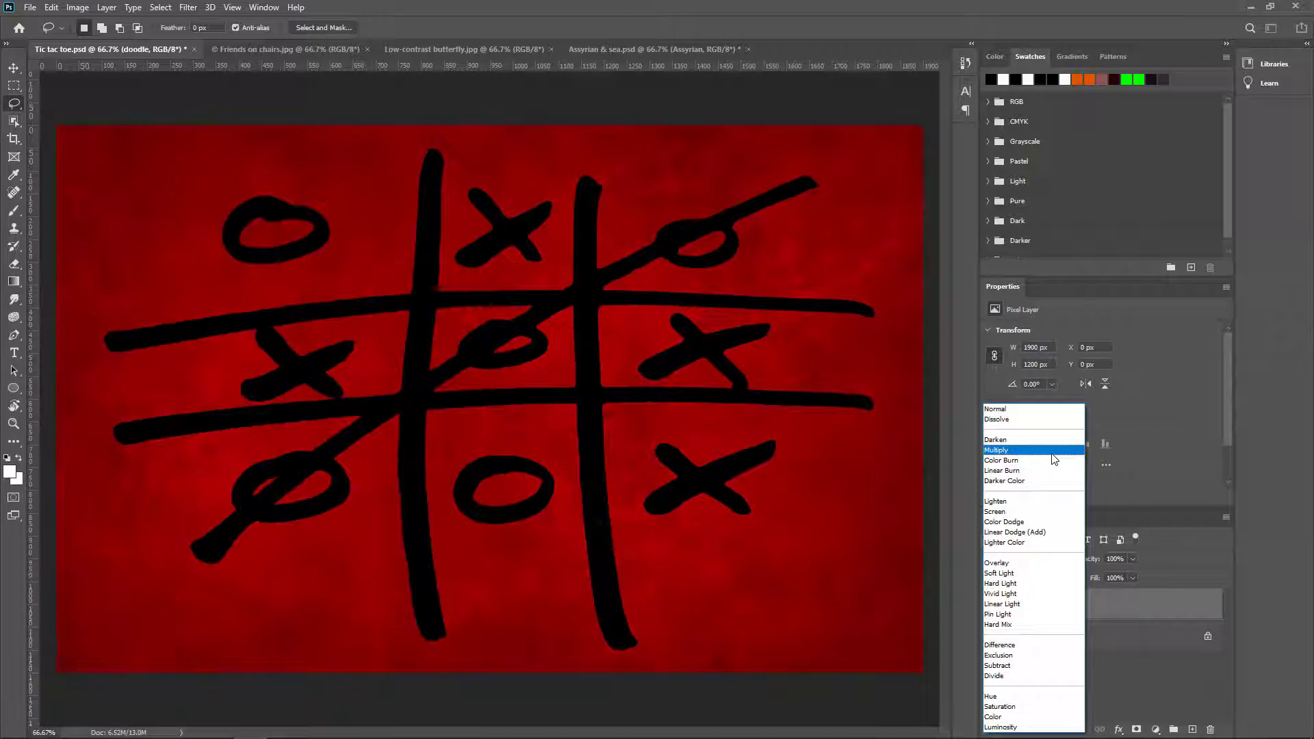
left_click(1053, 453)
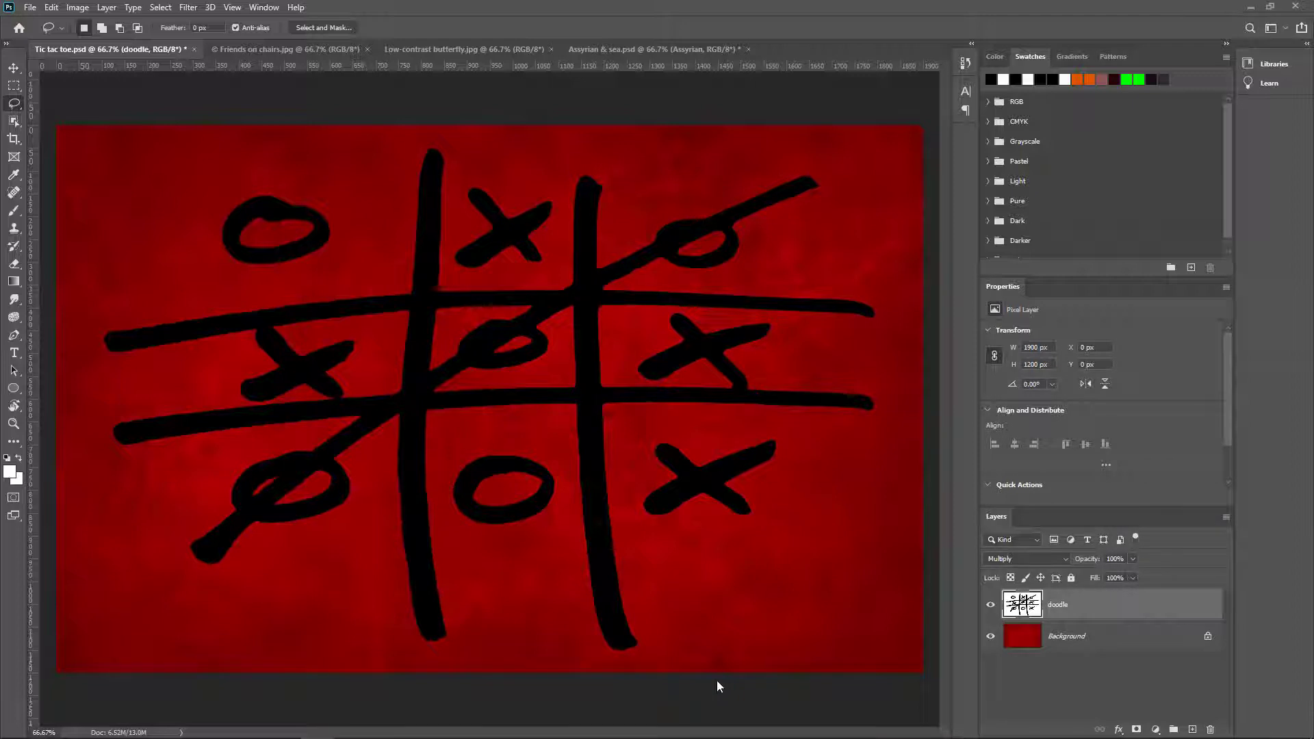
left_click(1020, 561)
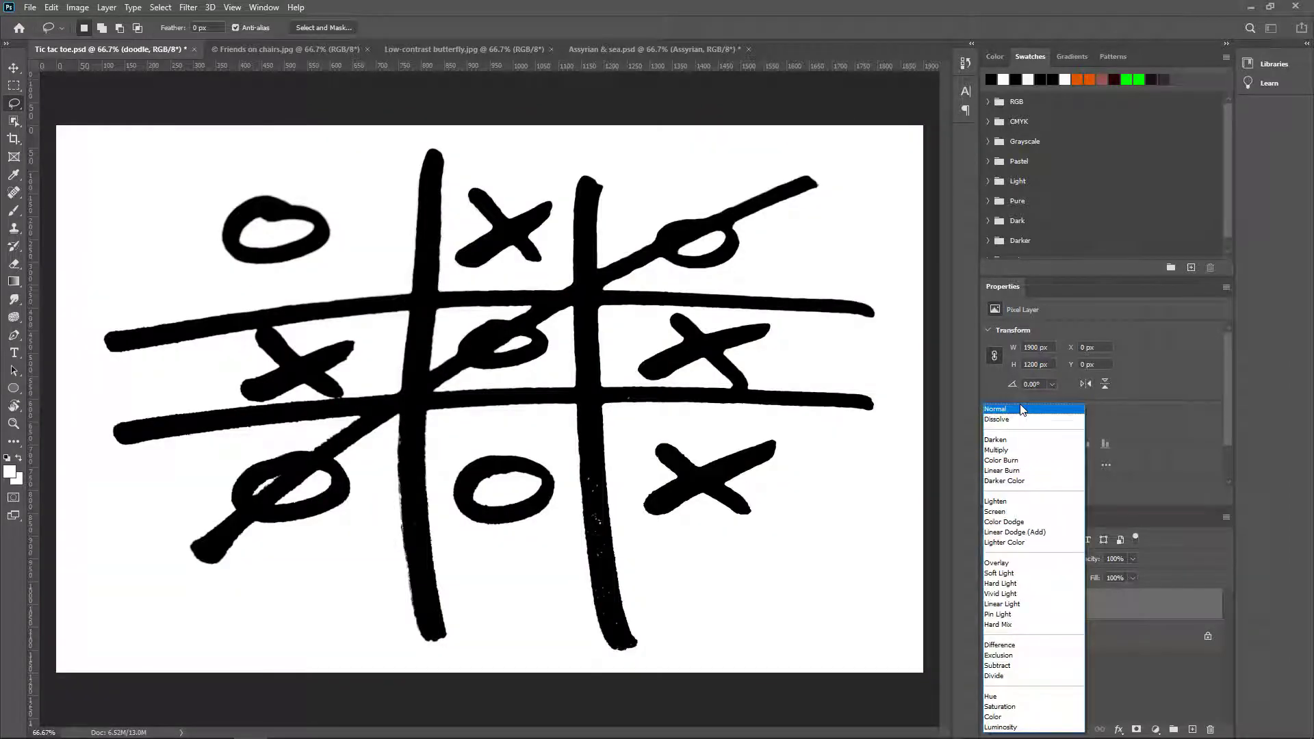
left_click(1023, 409)
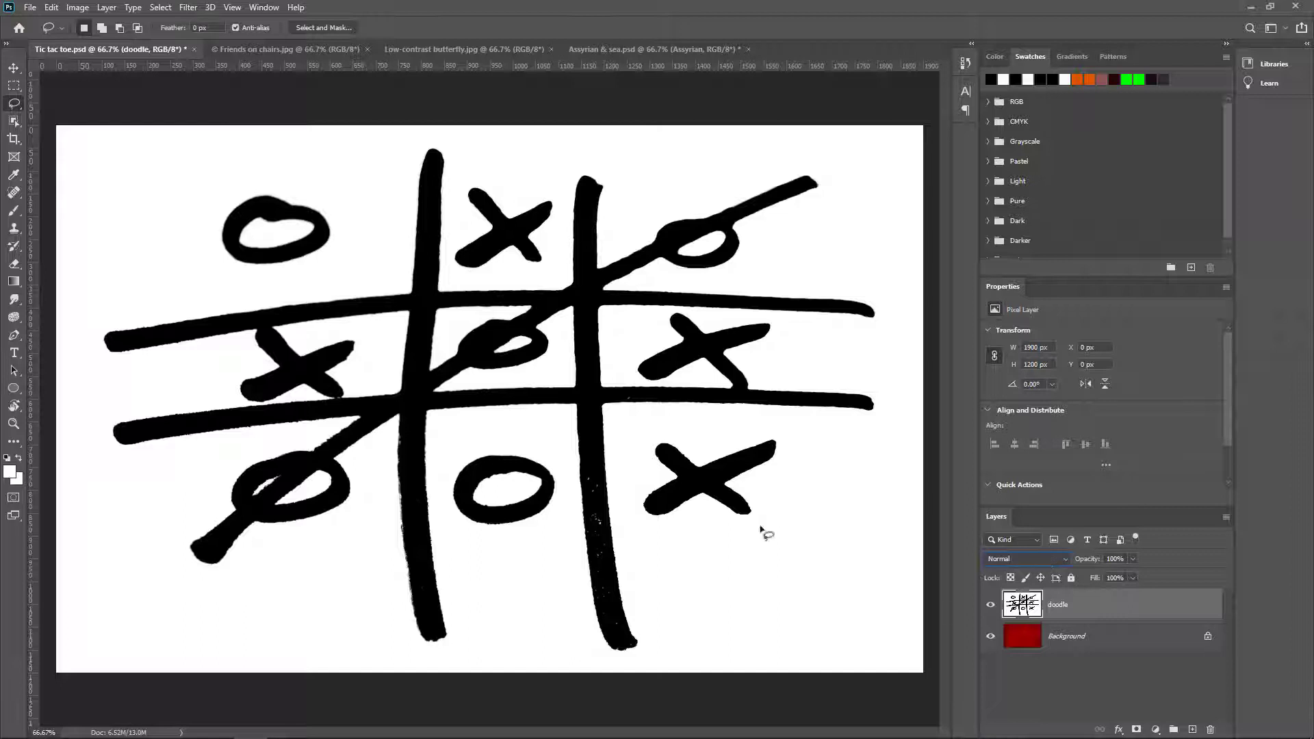
Invert the doodle layer's colours and set its blend mode to Screen.
left_click(73, 8)
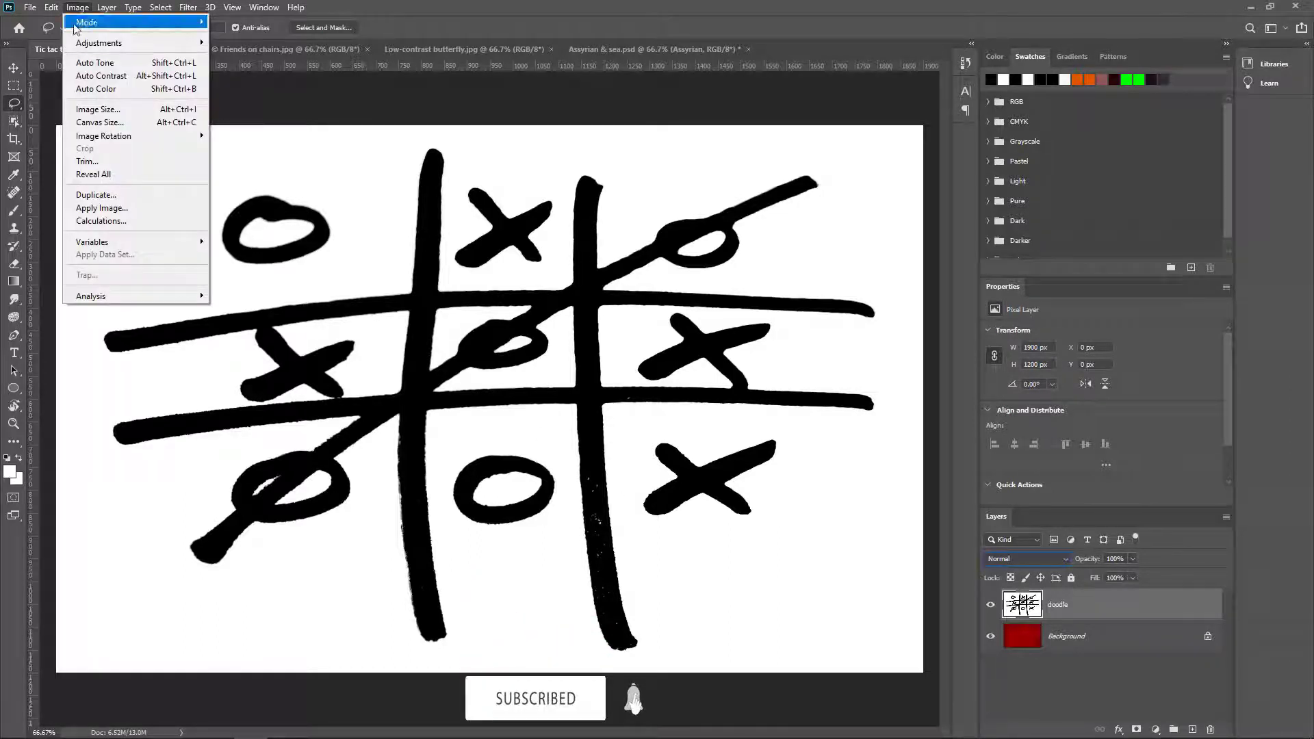
mouse_move(80, 45)
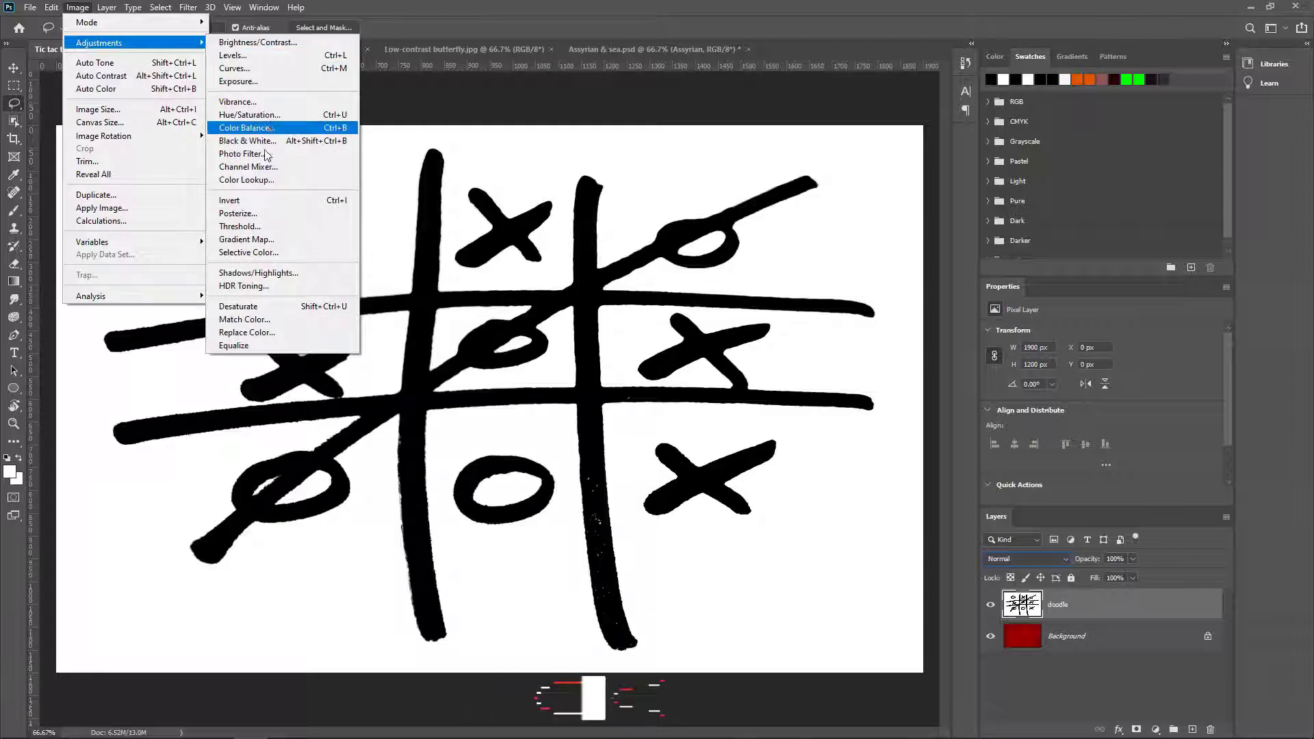
left_click(263, 205)
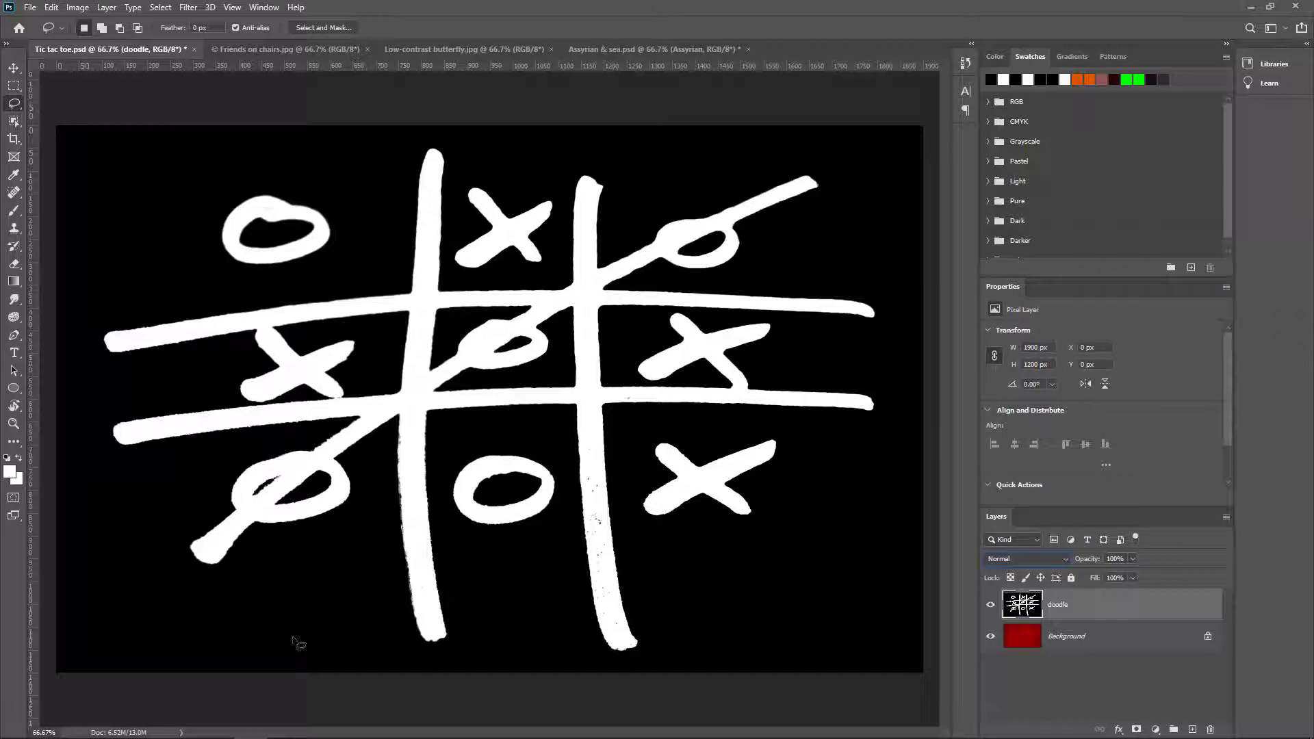
left_click(1042, 558)
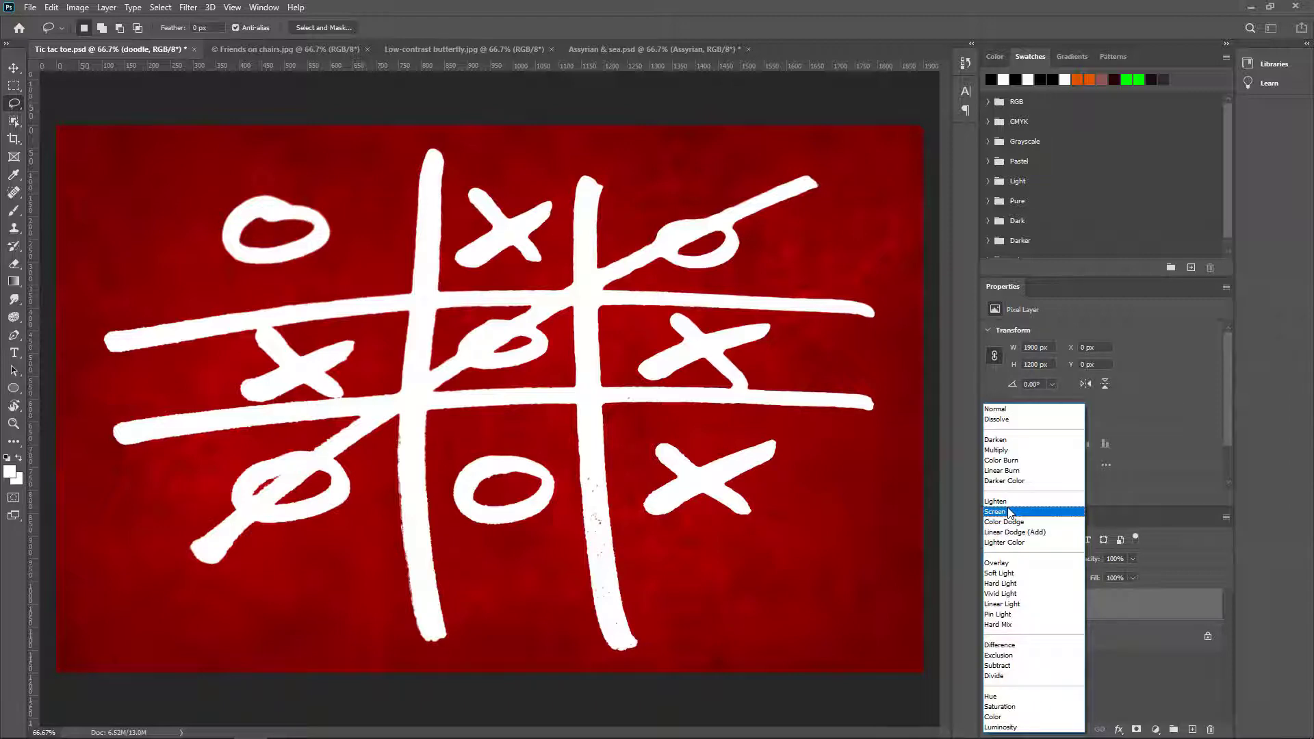
left_click(1008, 511)
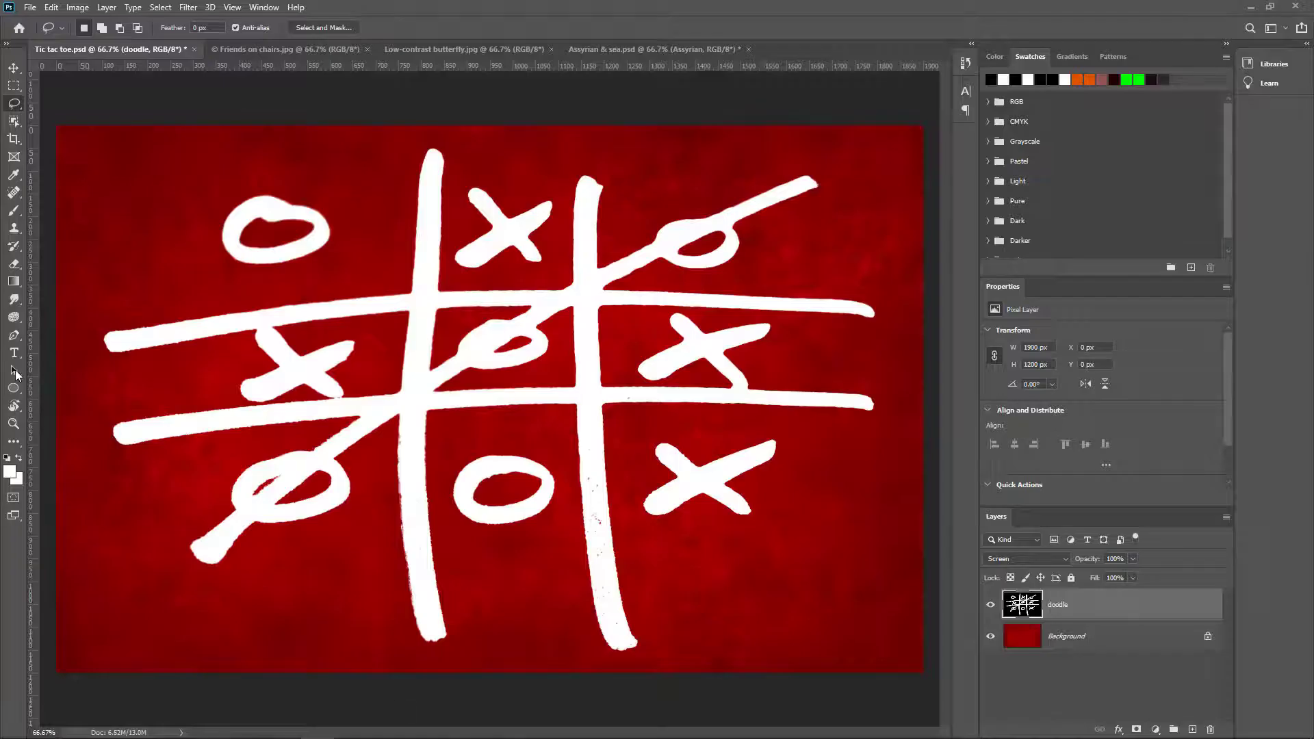
Switch to the Friends on chairs.jpg document and add a Brightness/Contrast adjustment layer above the background.
left_click(248, 52)
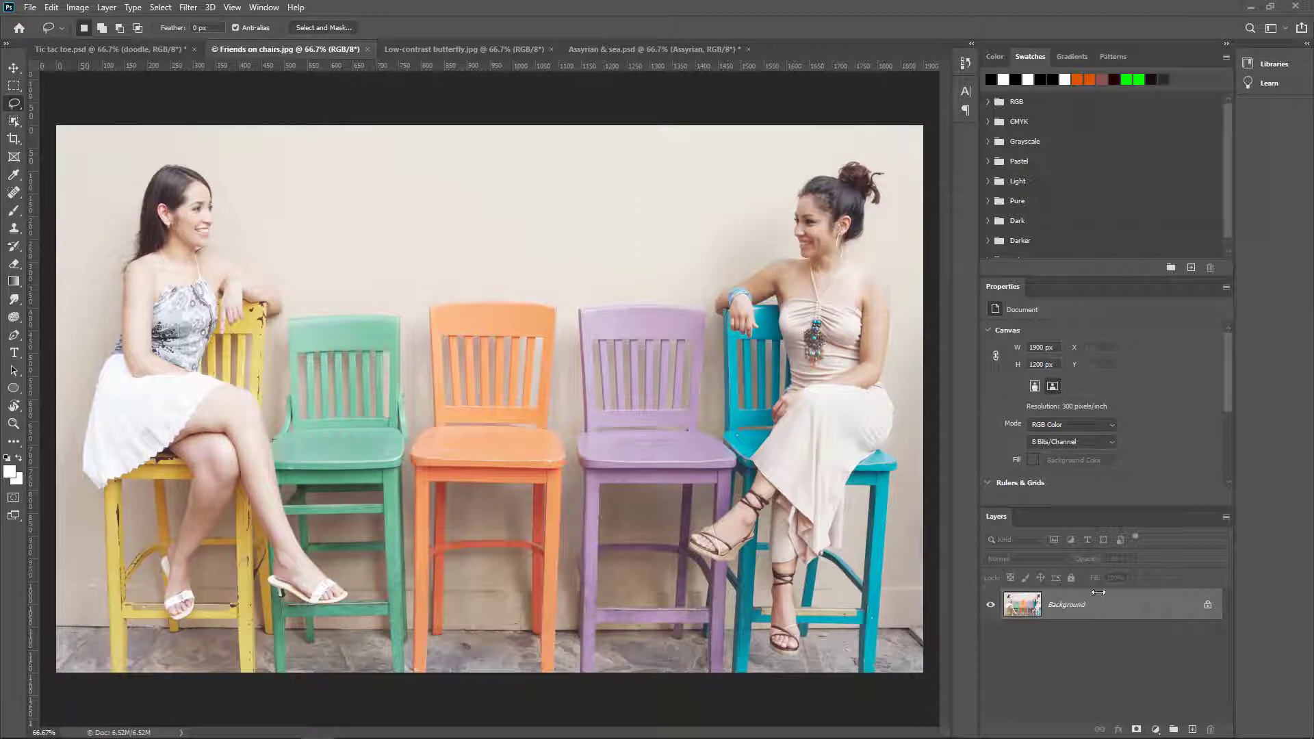
double_click(1016, 289)
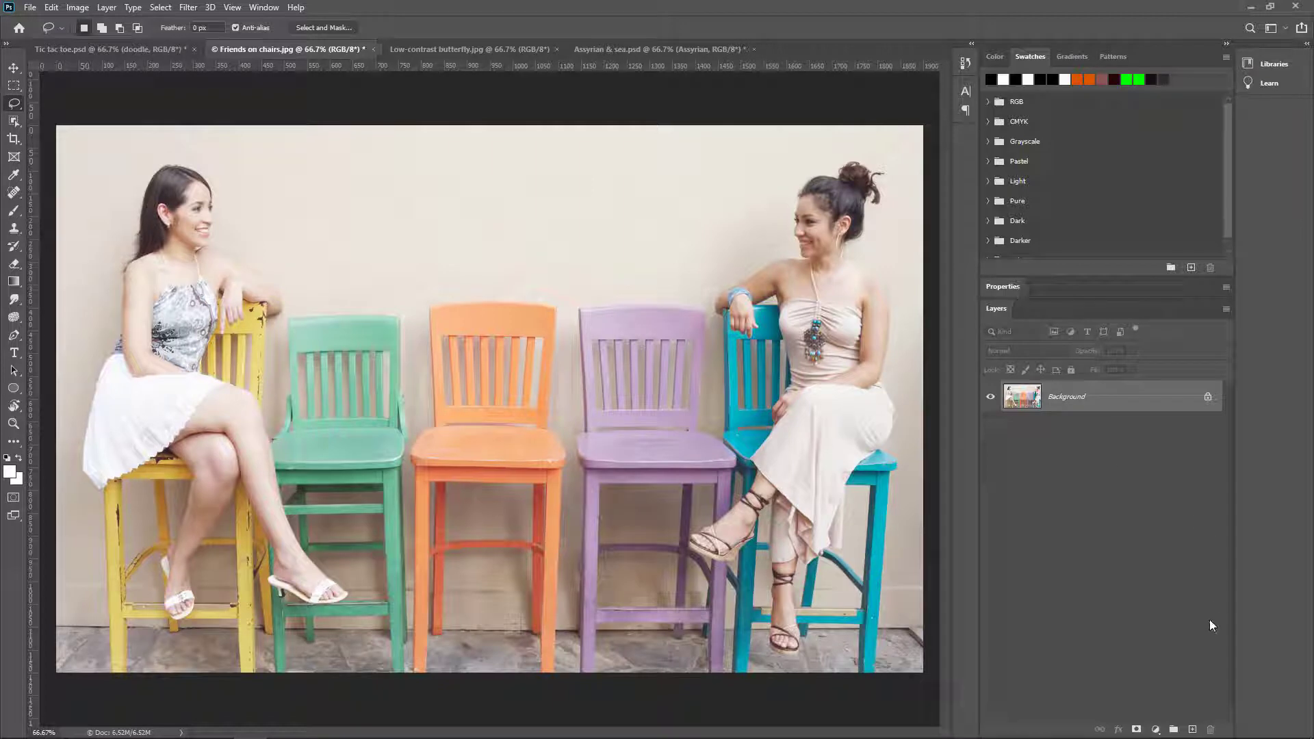
left_click(1156, 729)
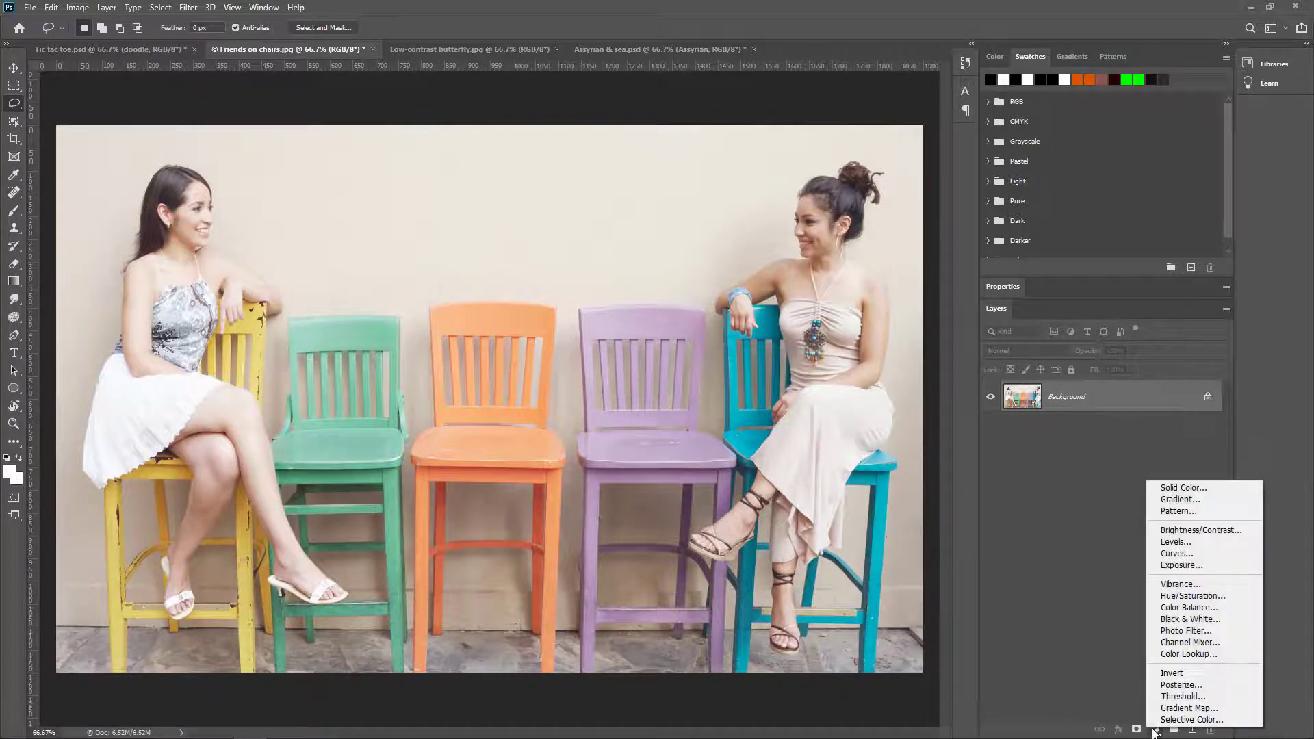
left_click(1183, 532)
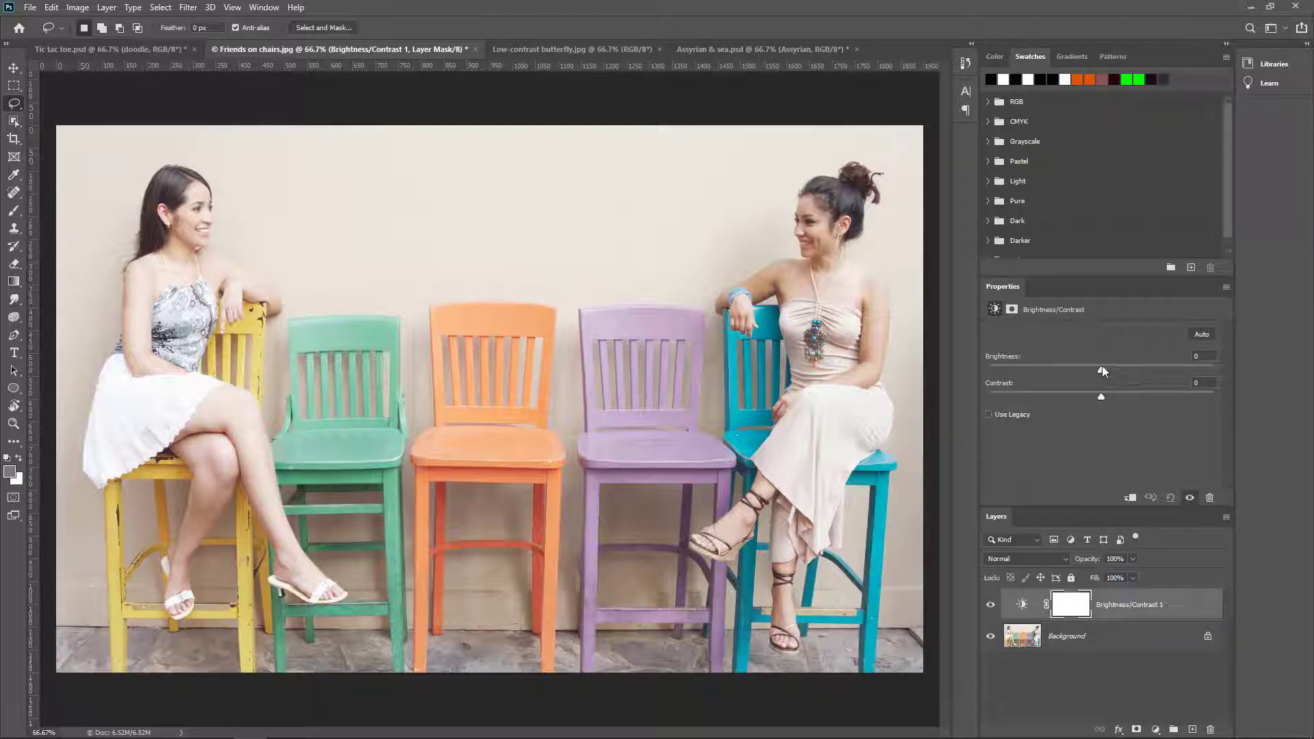
Try a brightness of -68 and a contrast of 47 on the adjustment layer, and reset both values.
left_click_drag(1102, 369, 1050, 369)
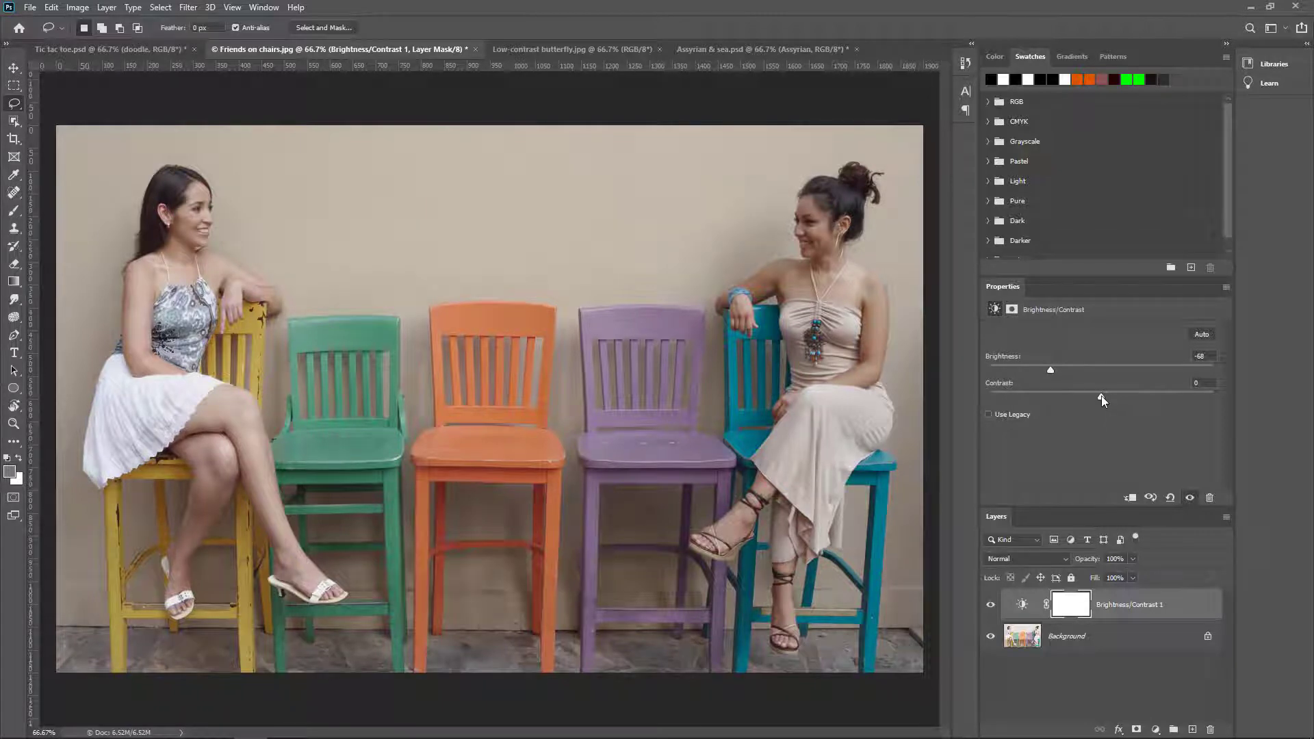
left_click_drag(1099, 401, 1135, 401)
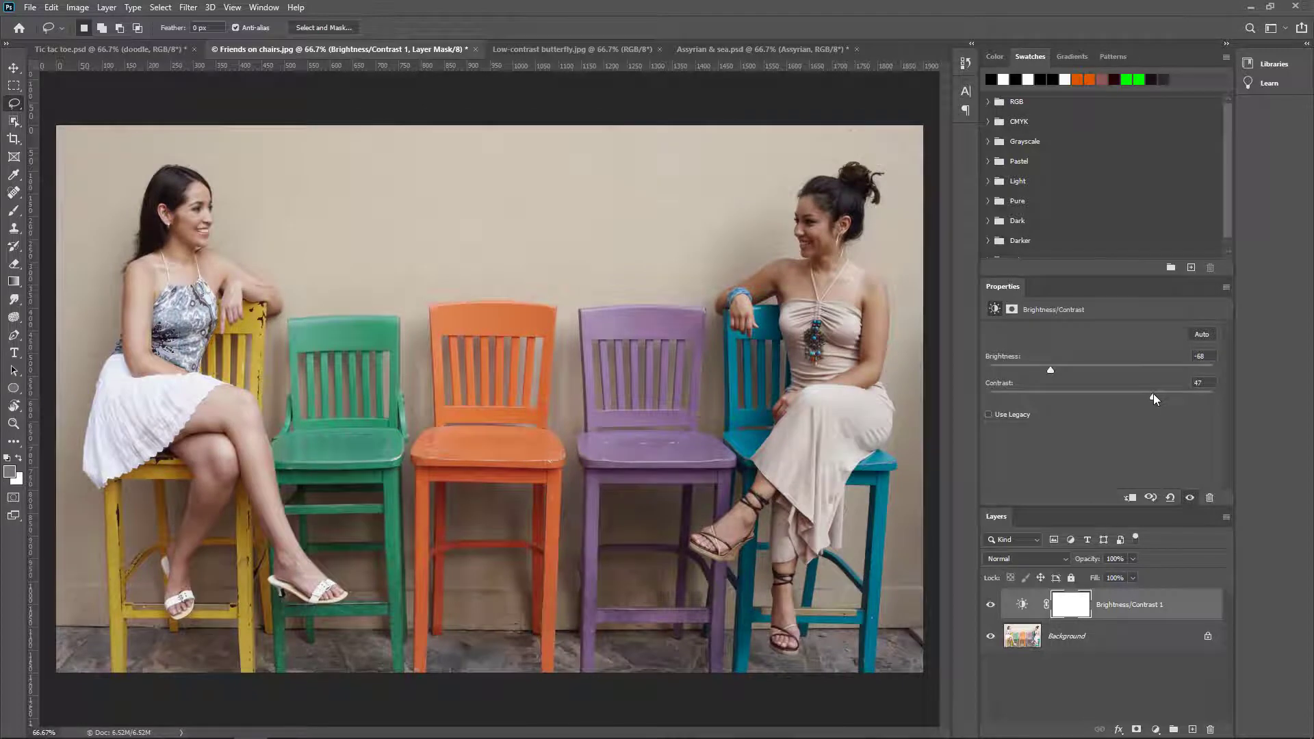
left_click(1169, 498)
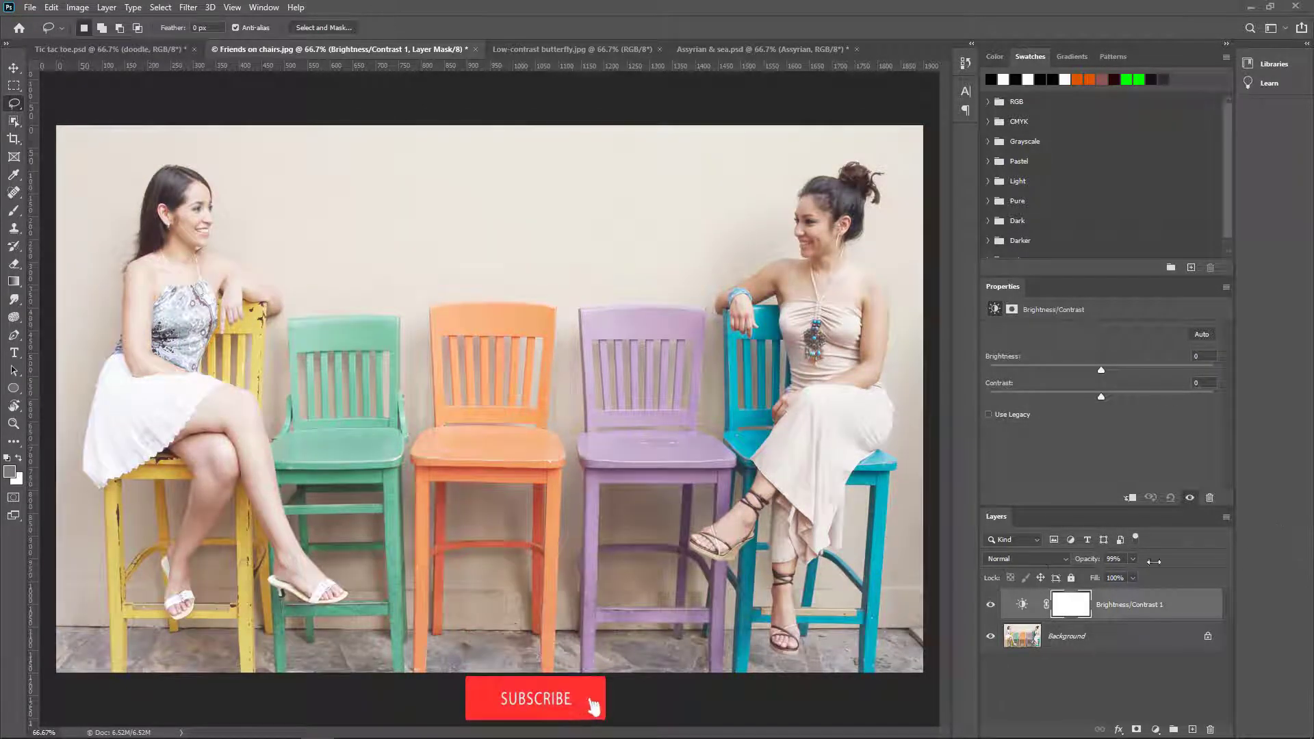
Set the Brightness/Contrast layer's blend mode to Multiply and, after trying 16% and 90% opacity, set its opacity to 100%.
left_click(1036, 558)
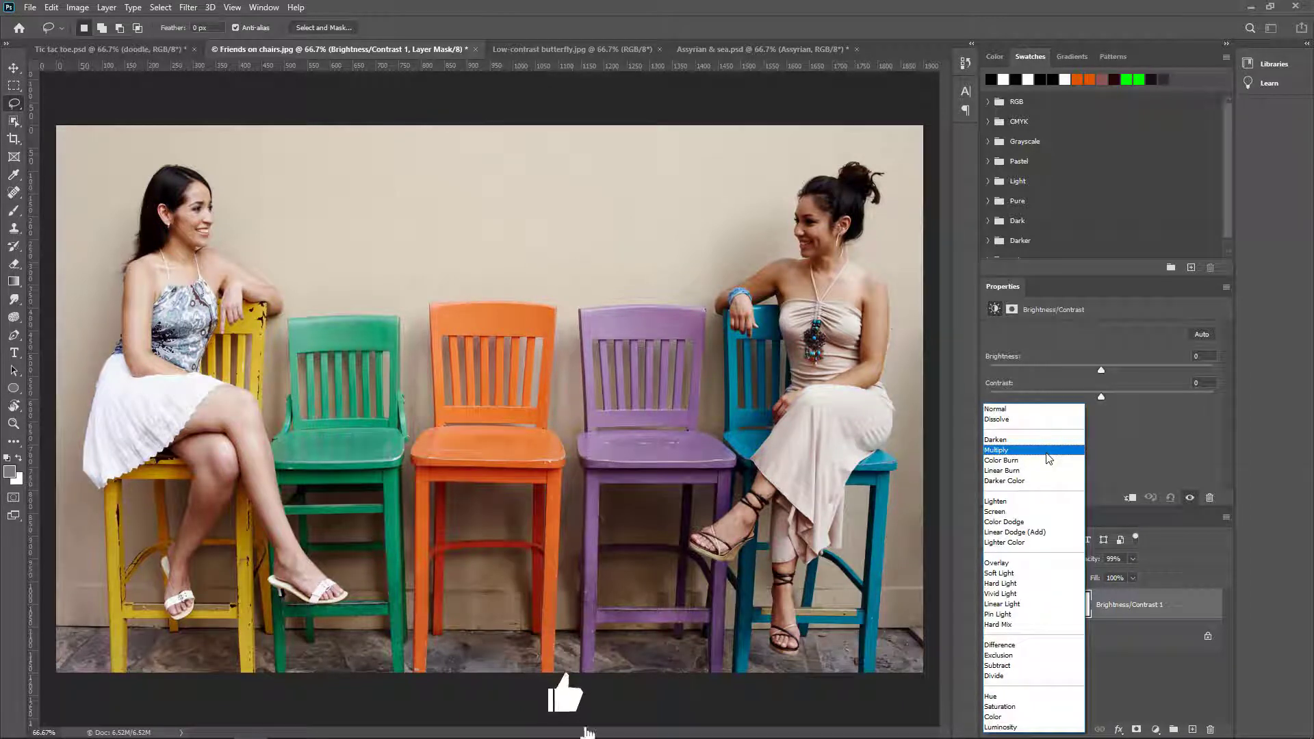
left_click(1047, 452)
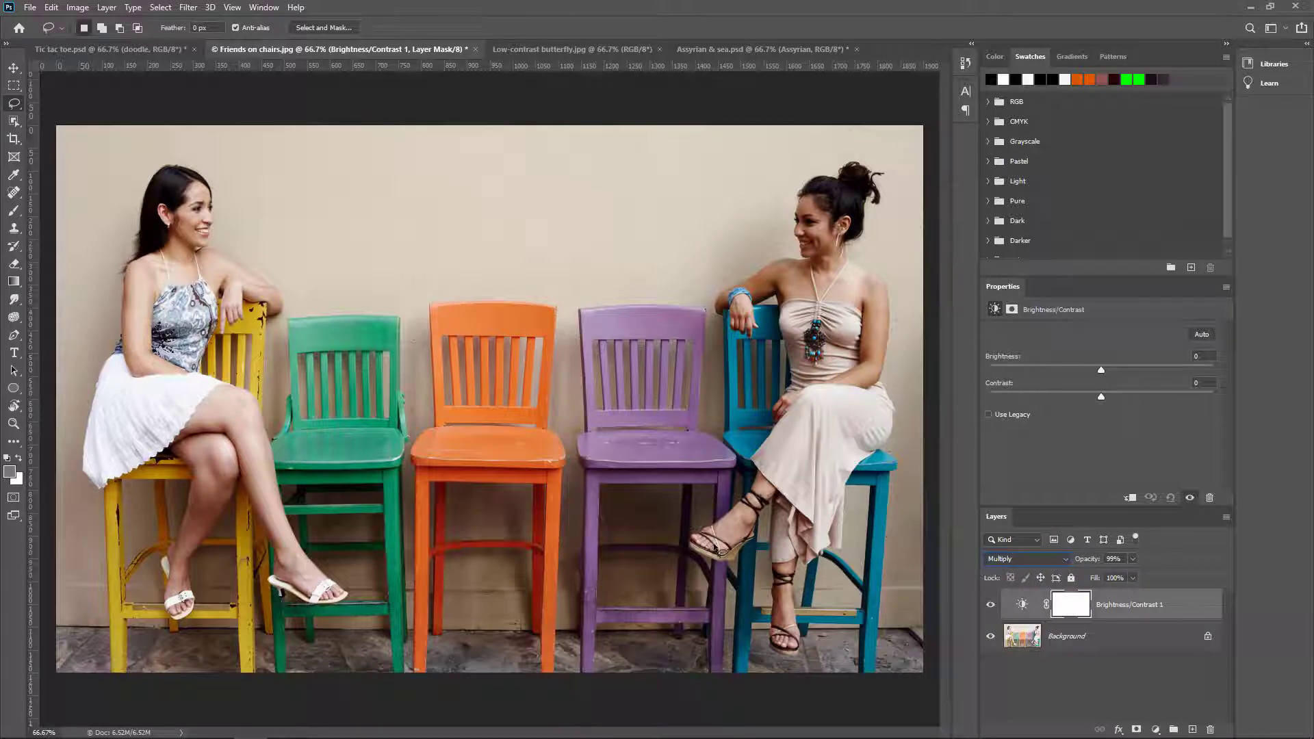
left_click(1133, 558)
left_click_drag(1097, 575, 1081, 575)
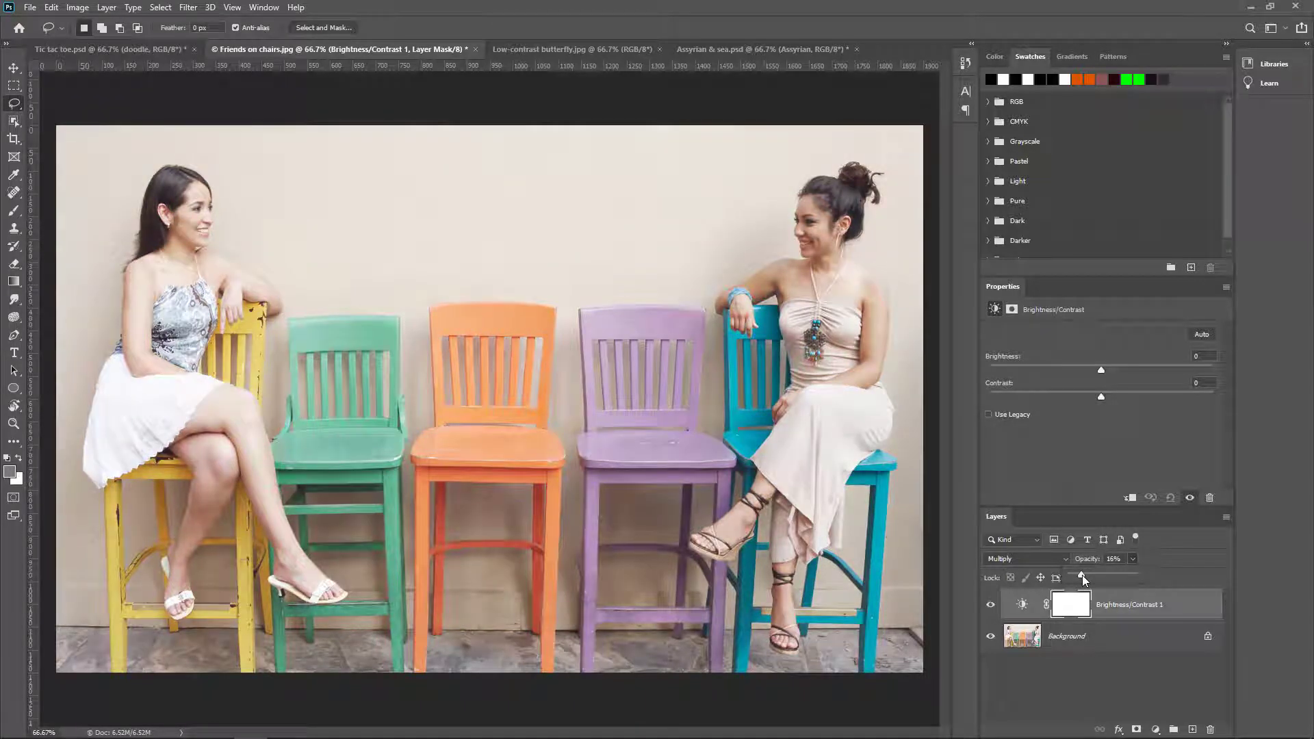
left_click_drag(1082, 574, 1127, 578)
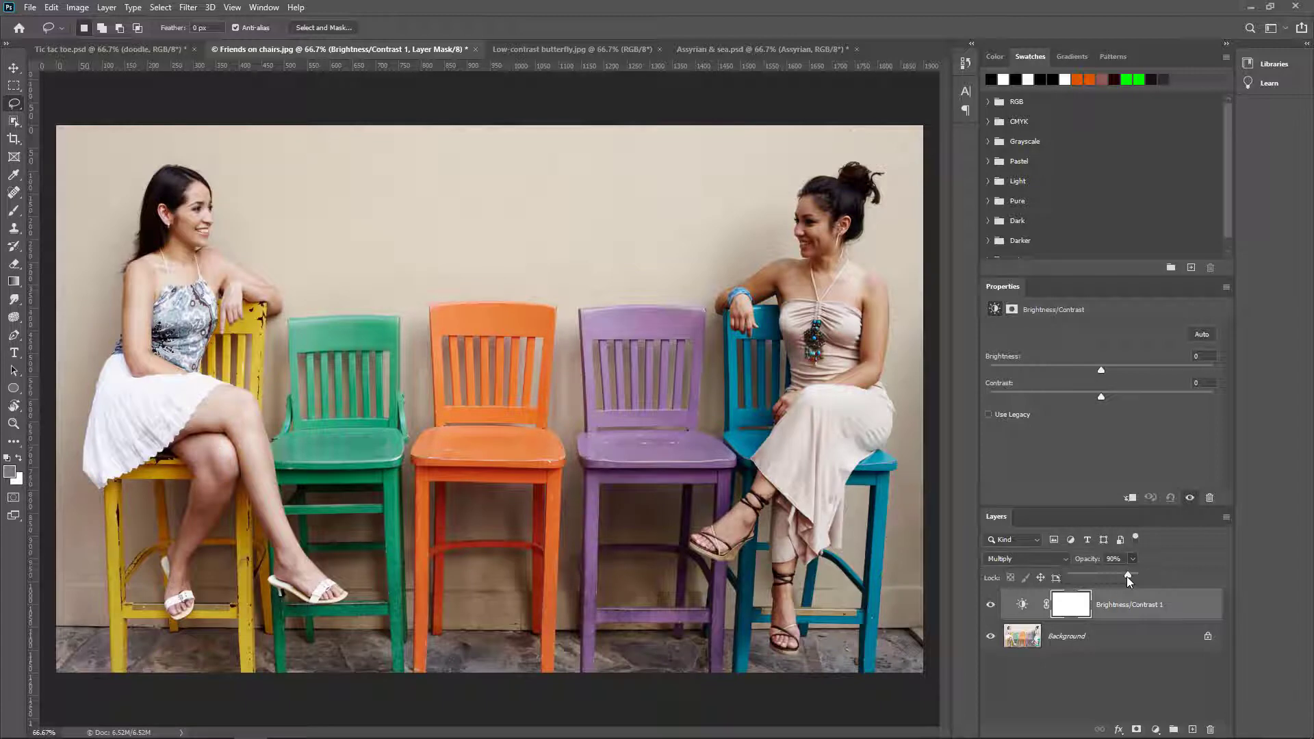
left_click_drag(1126, 576, 1151, 577)
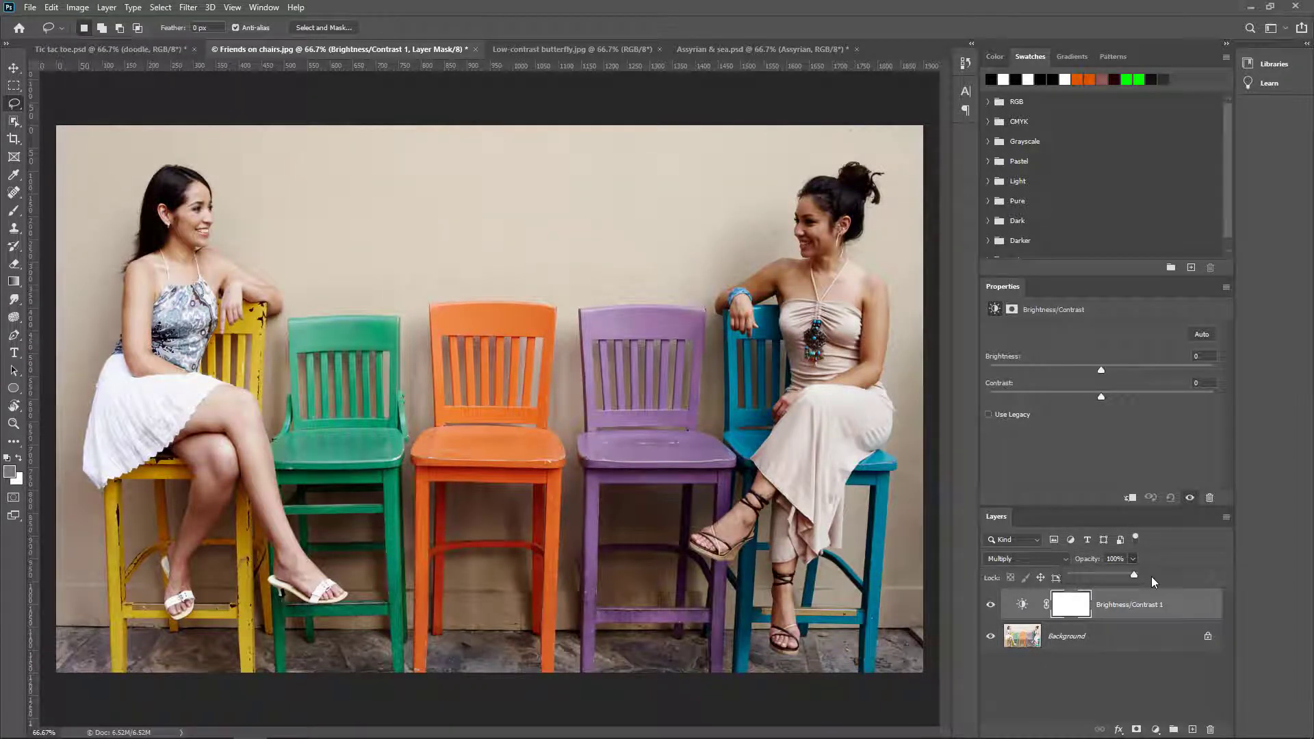
left_click(1151, 576)
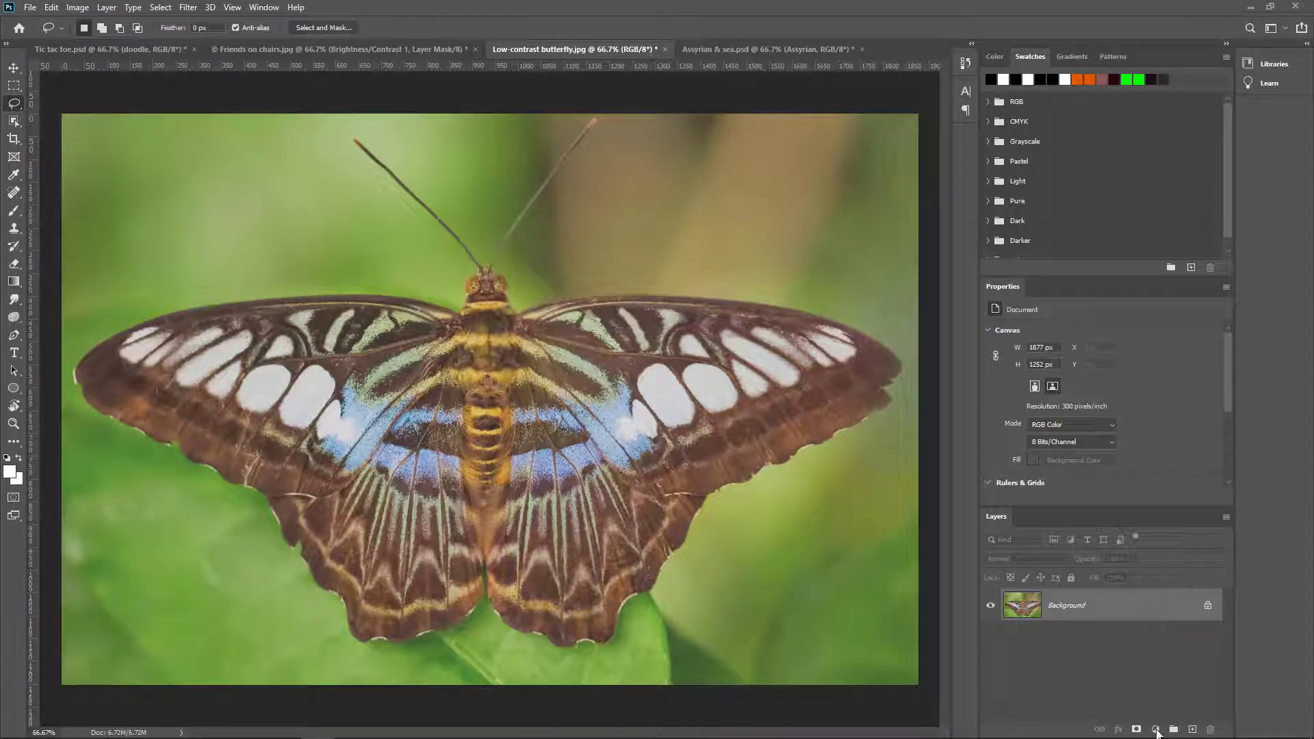
Add a Brightness/Contrast adjustment layer above the background of the Low-contrast butterfly.jpg image.
left_click(1155, 729)
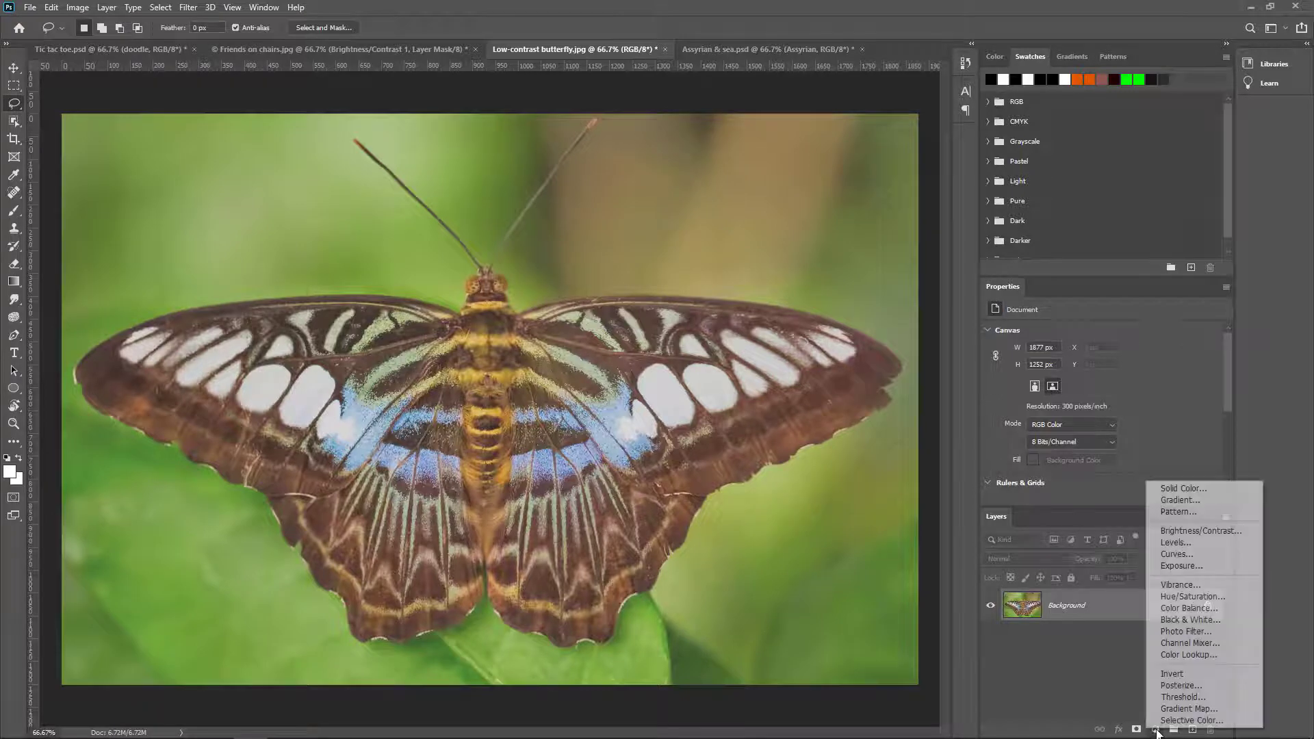
left_click(1193, 532)
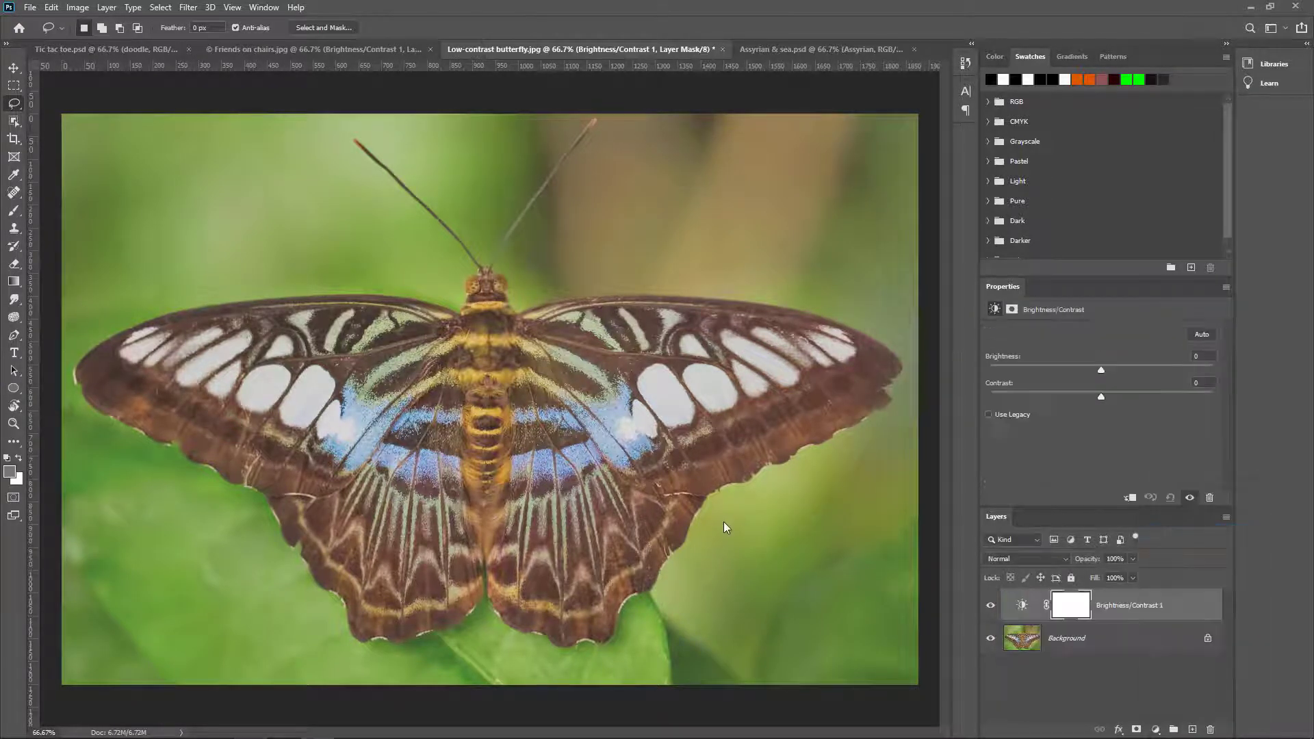
Try the Multiply and Screen blend modes on the butterfly image's Brightness/Contrast layer.
left_click(1045, 560)
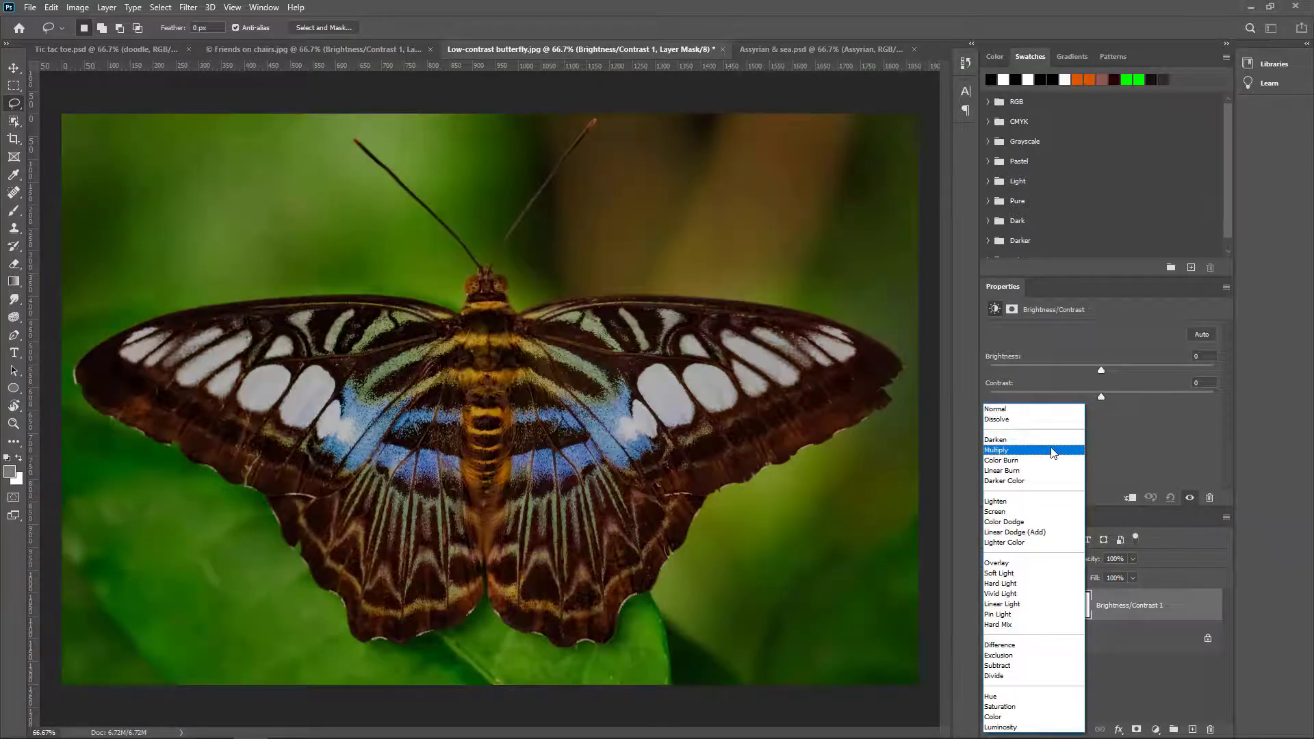
left_click(1051, 451)
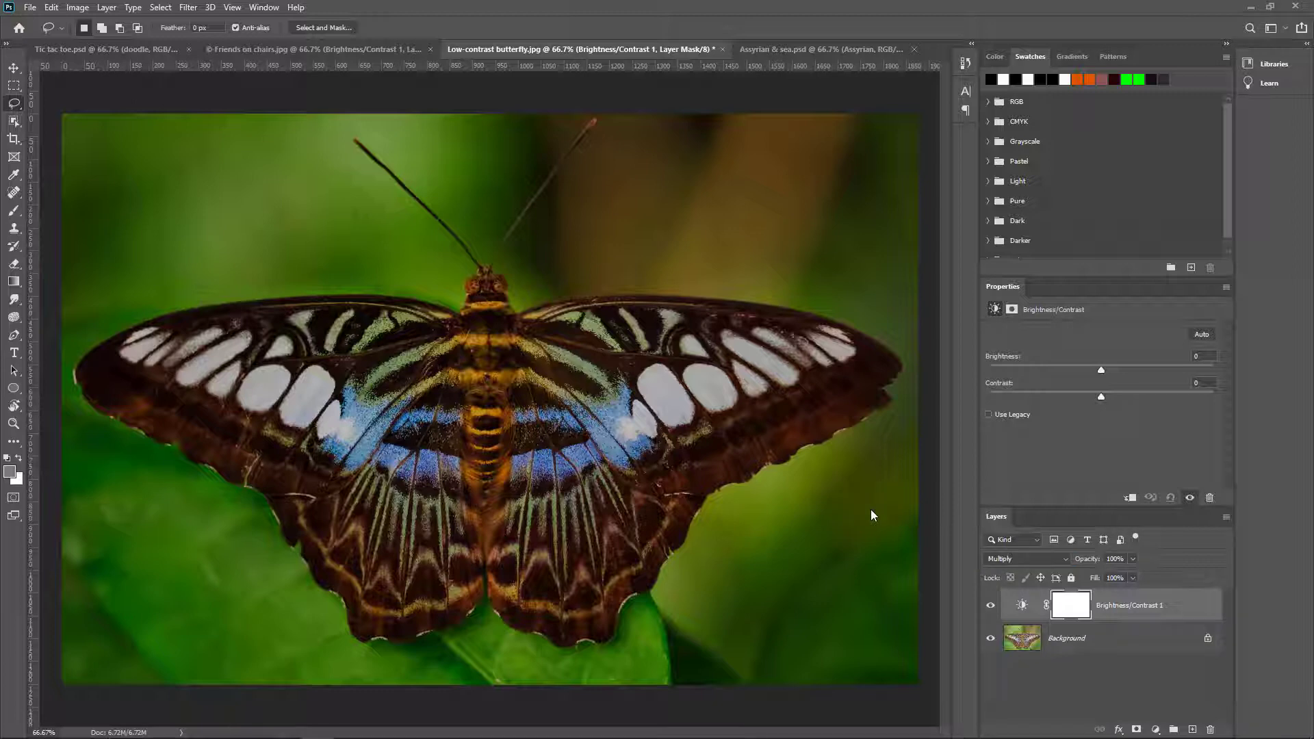
left_click(1036, 561)
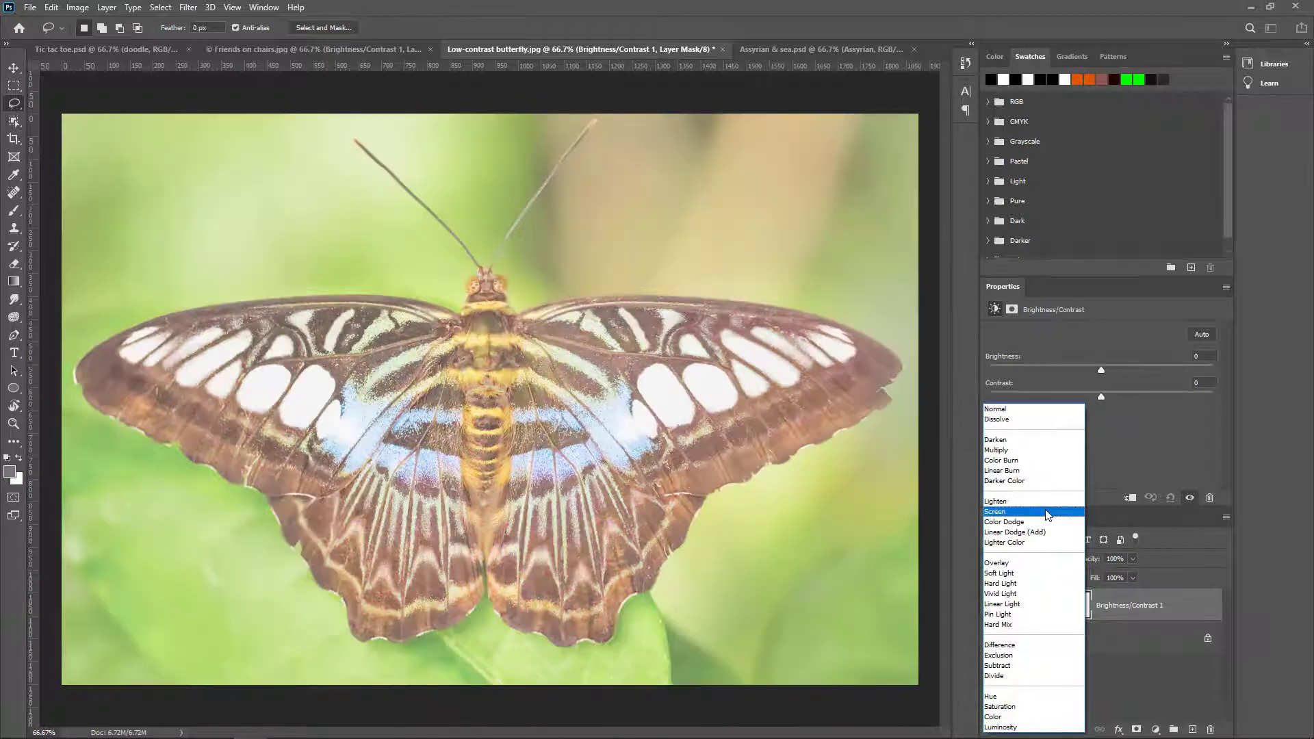
left_click(1037, 512)
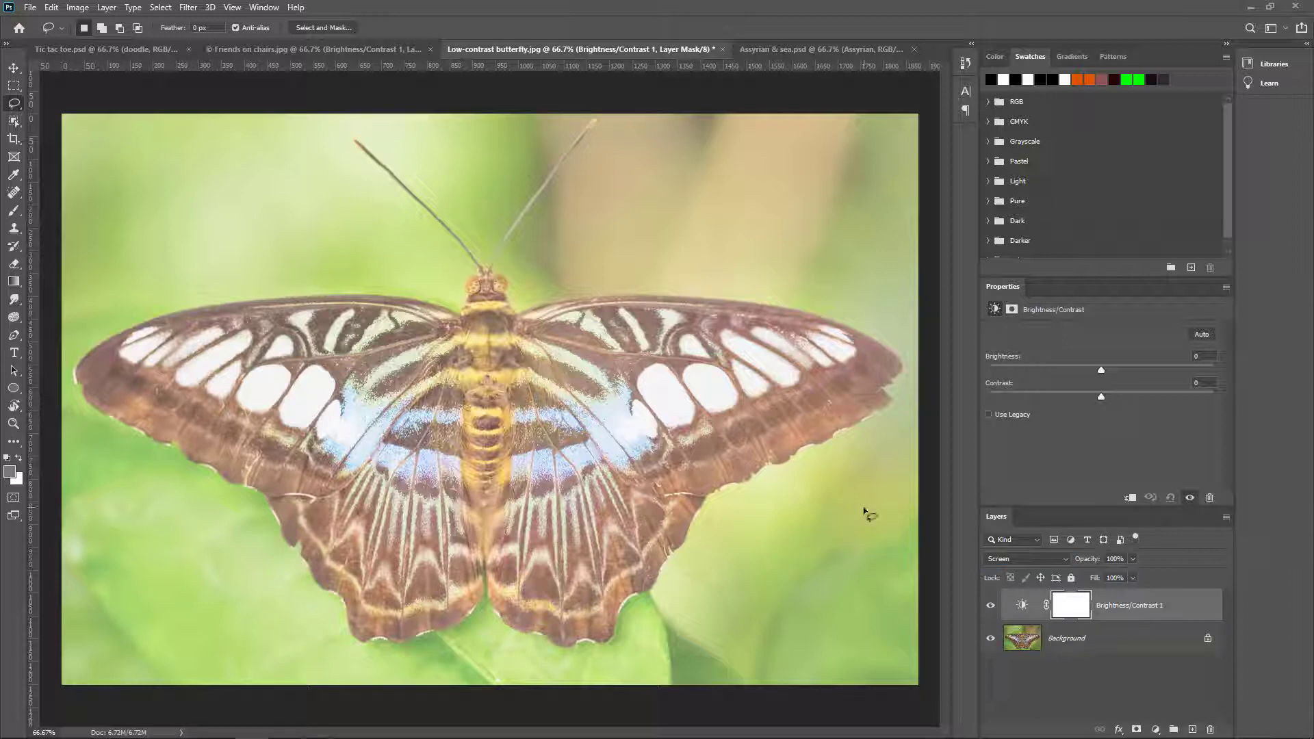
Set the butterfly image's Brightness/Contrast layer to Overlay and hide the layer to compare with the original.
left_click(1058, 560)
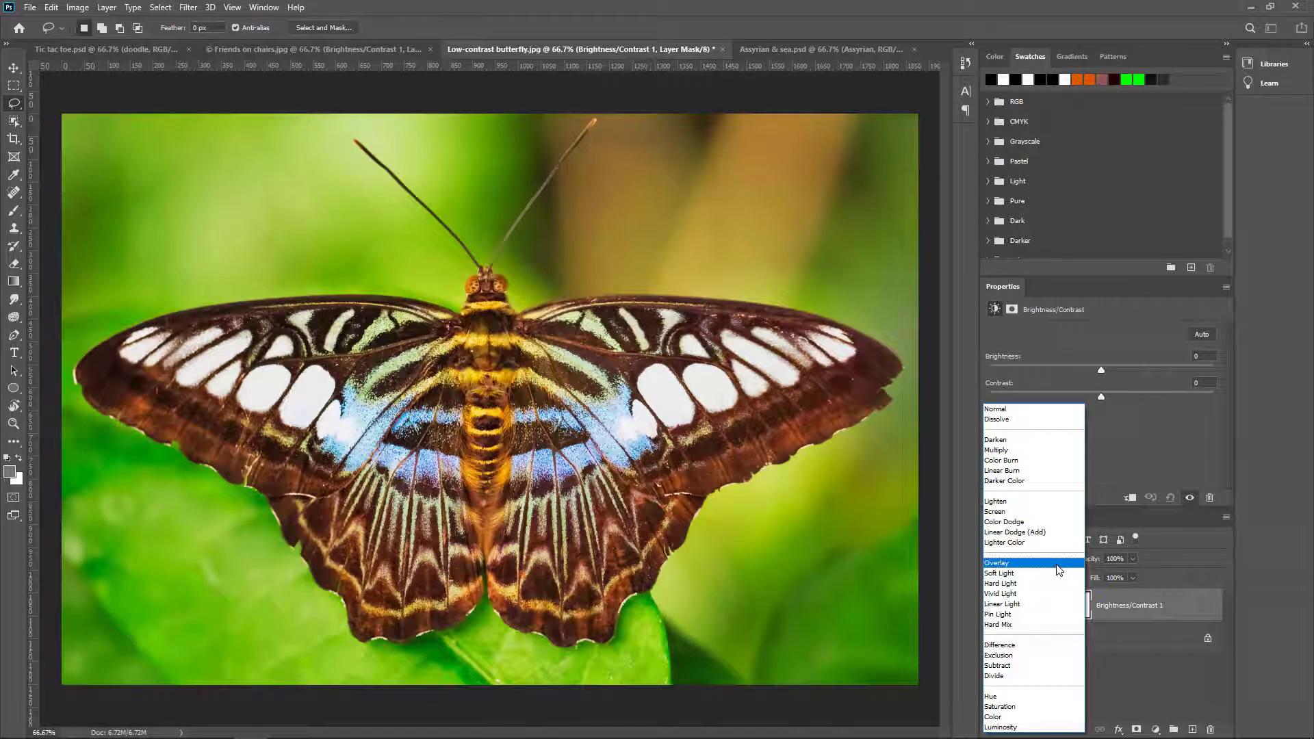
left_click(1059, 563)
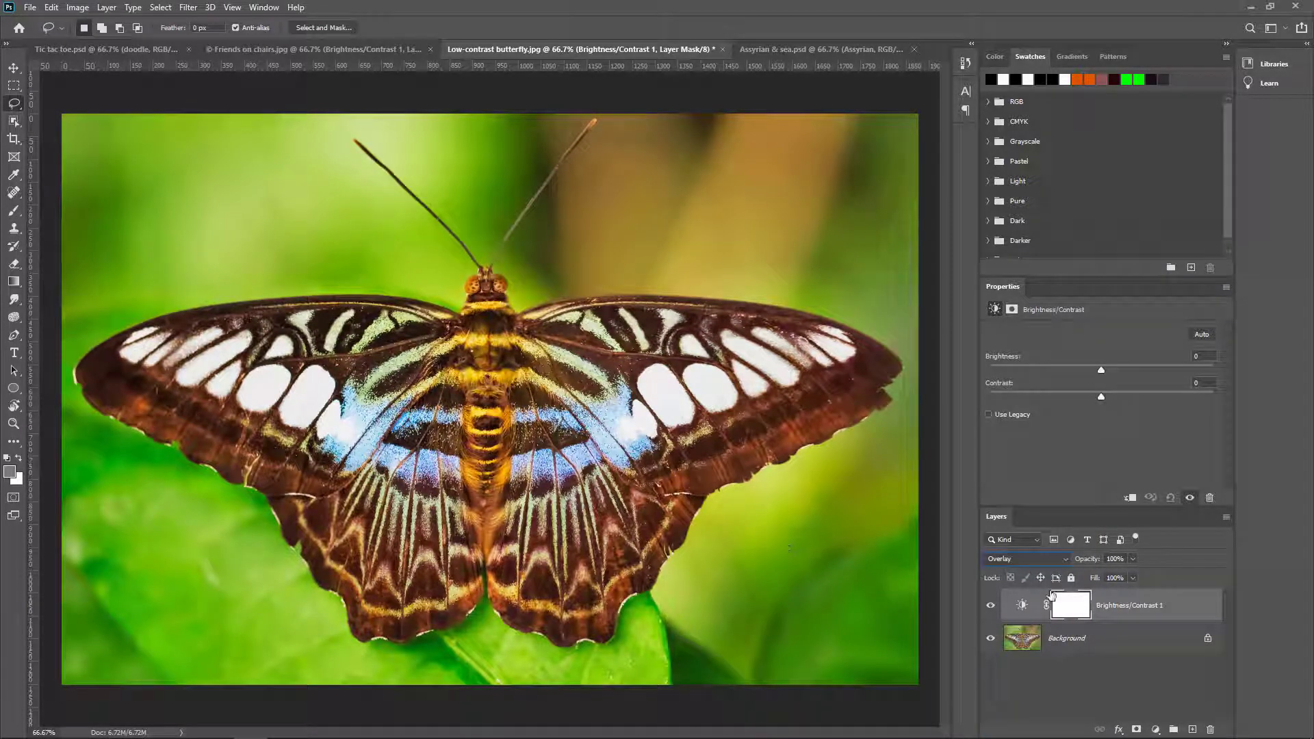
left_click(990, 606)
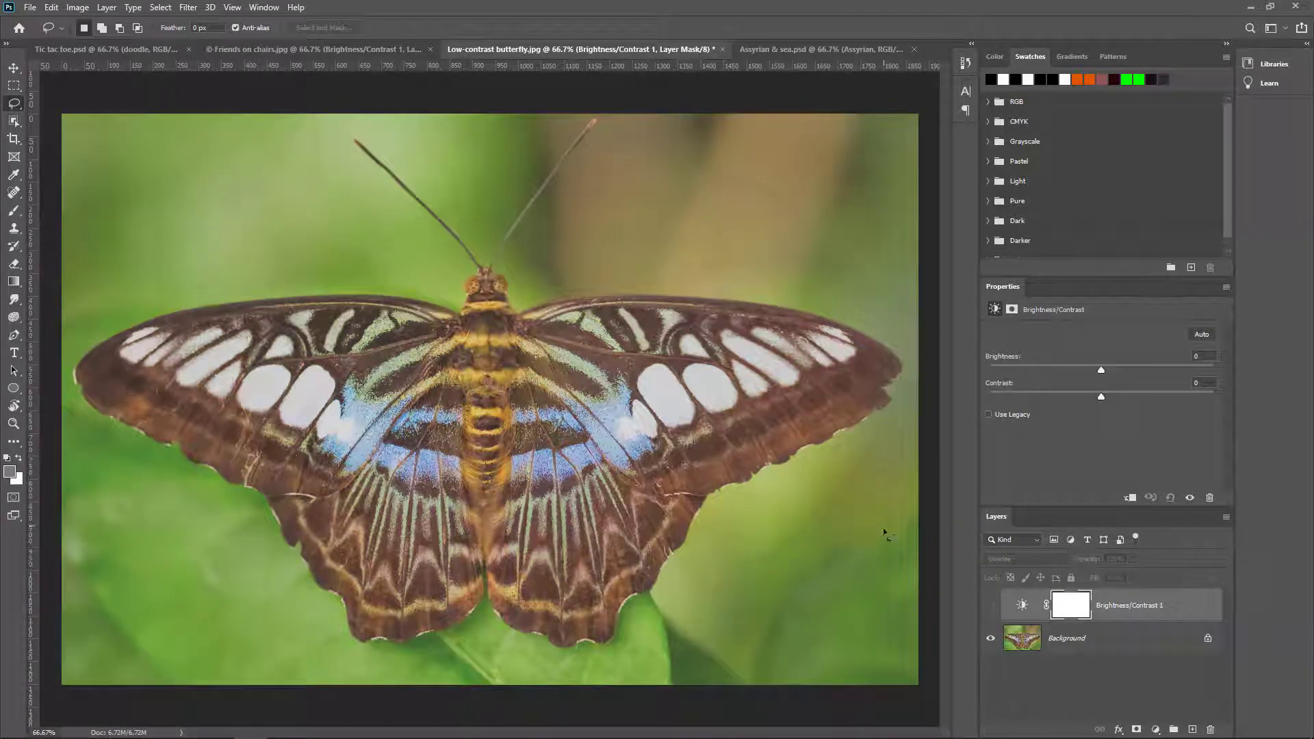
Show the butterfly image's Brightness/Contrast layer again and preview other blend modes such as Luminosity, keeping Overlay.
left_click(990, 607)
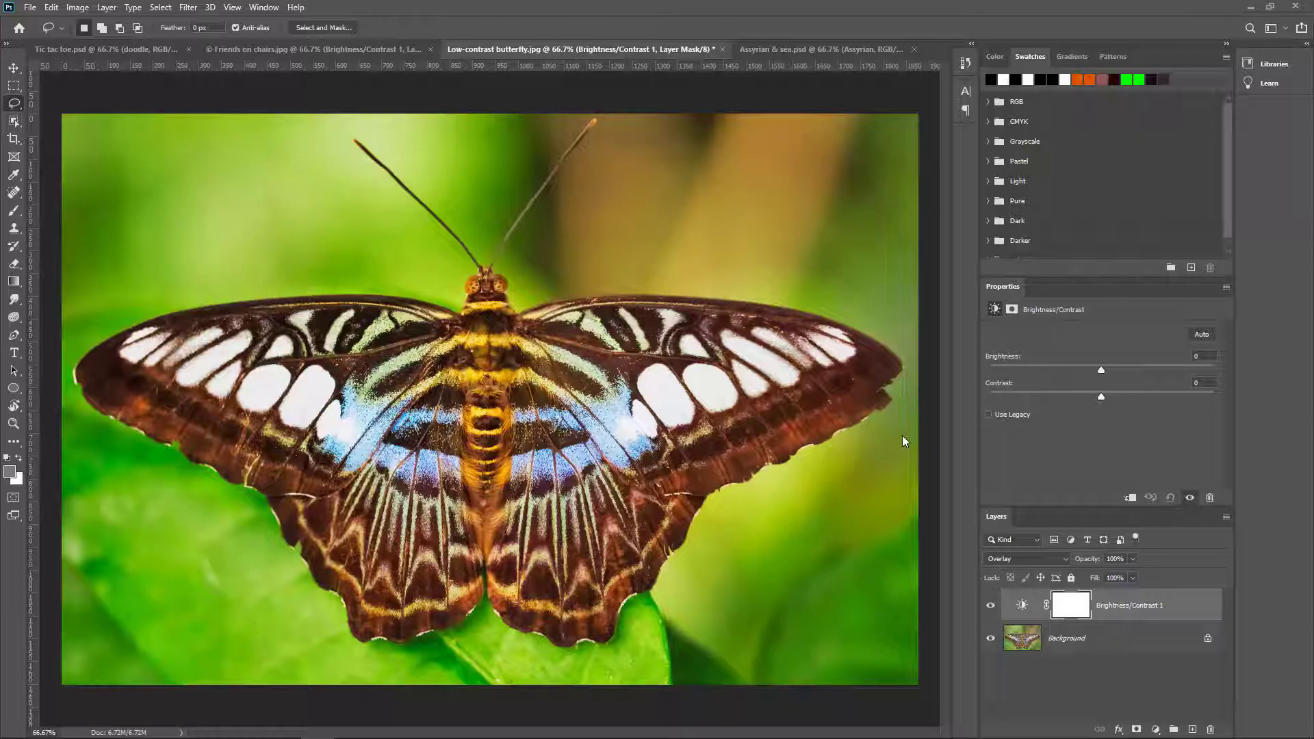
left_click(1028, 562)
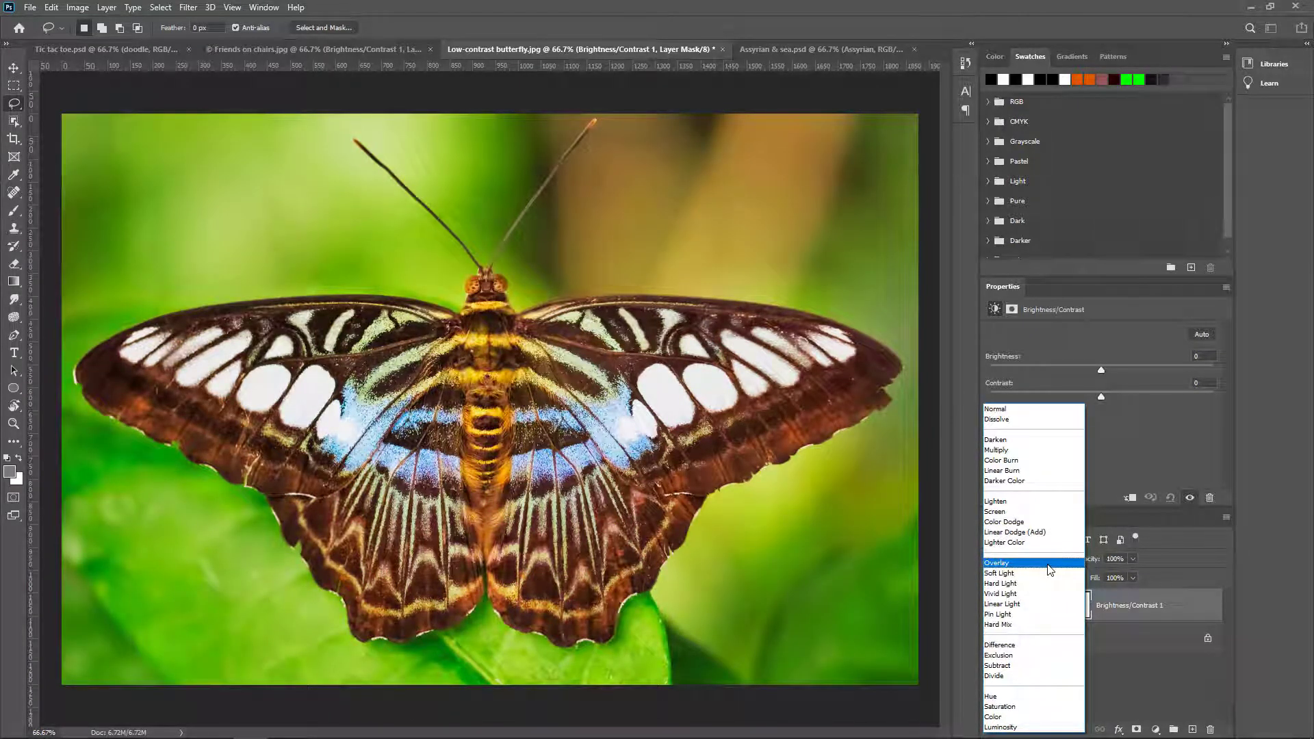
left_click(1047, 566)
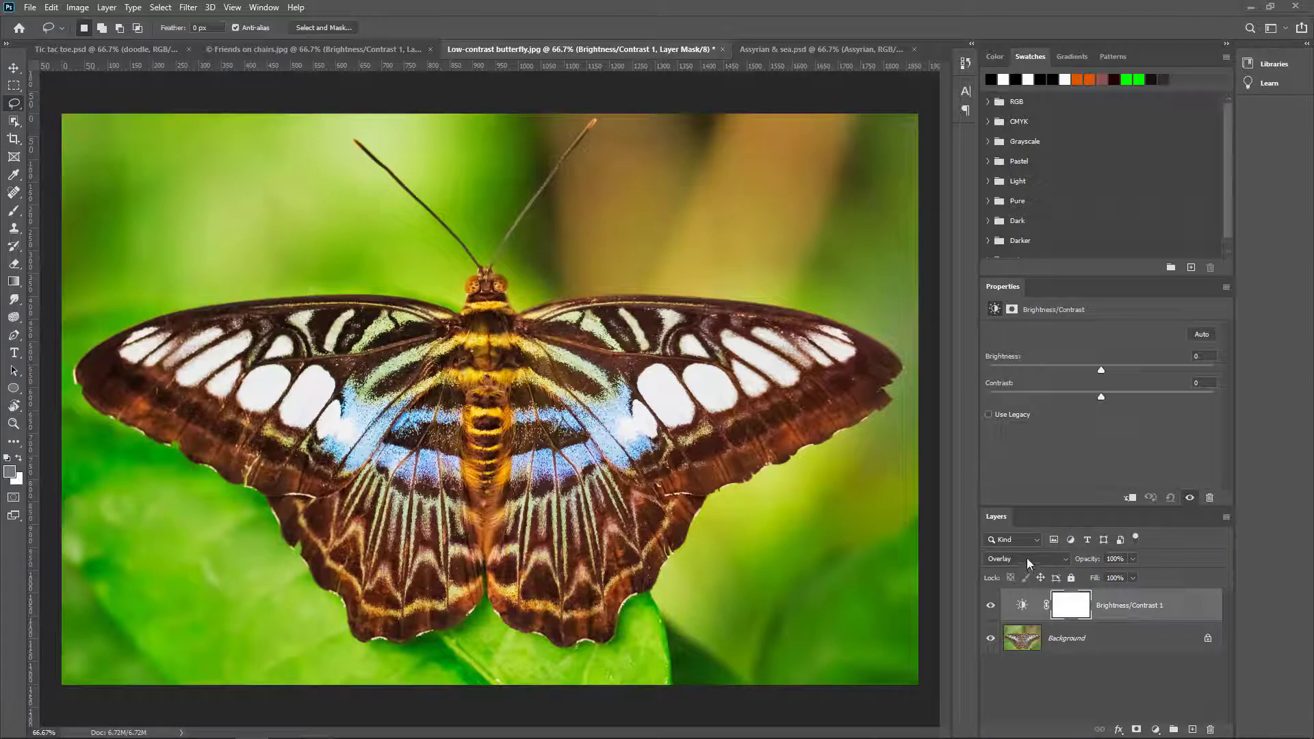
left_click(1028, 562)
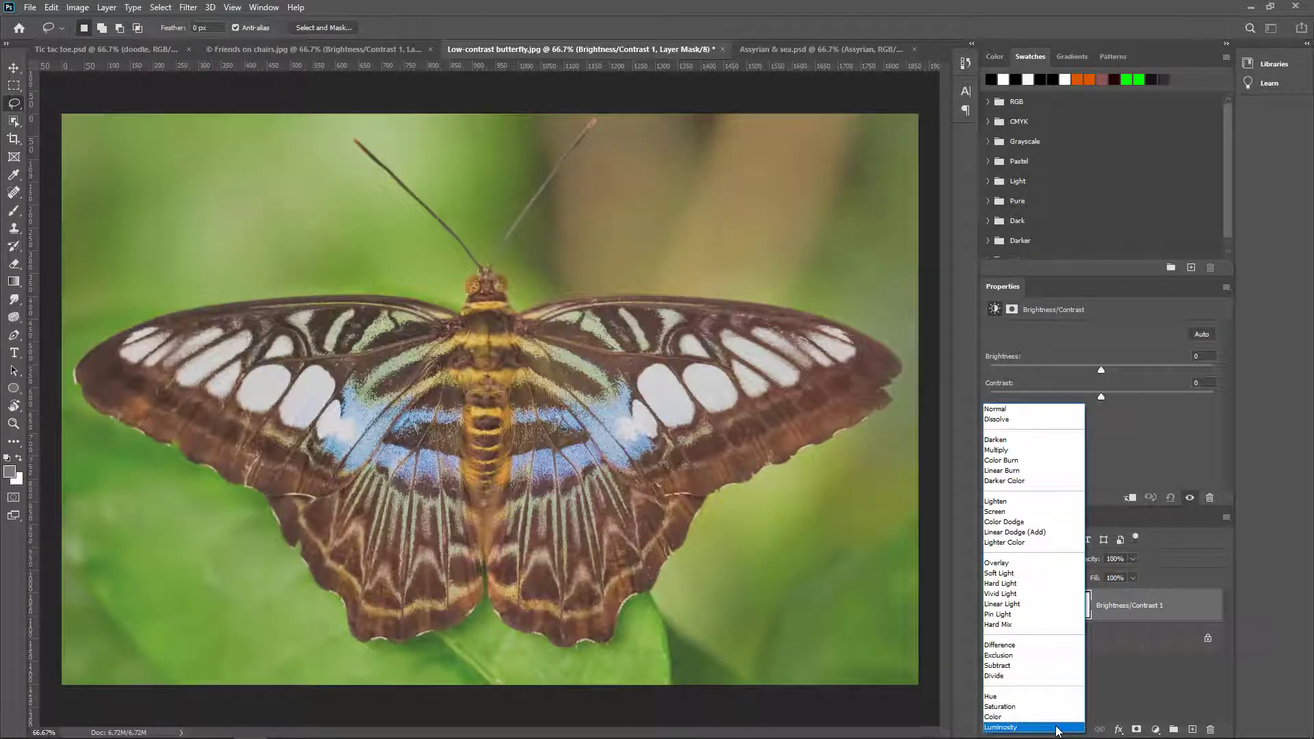
key("Escape")
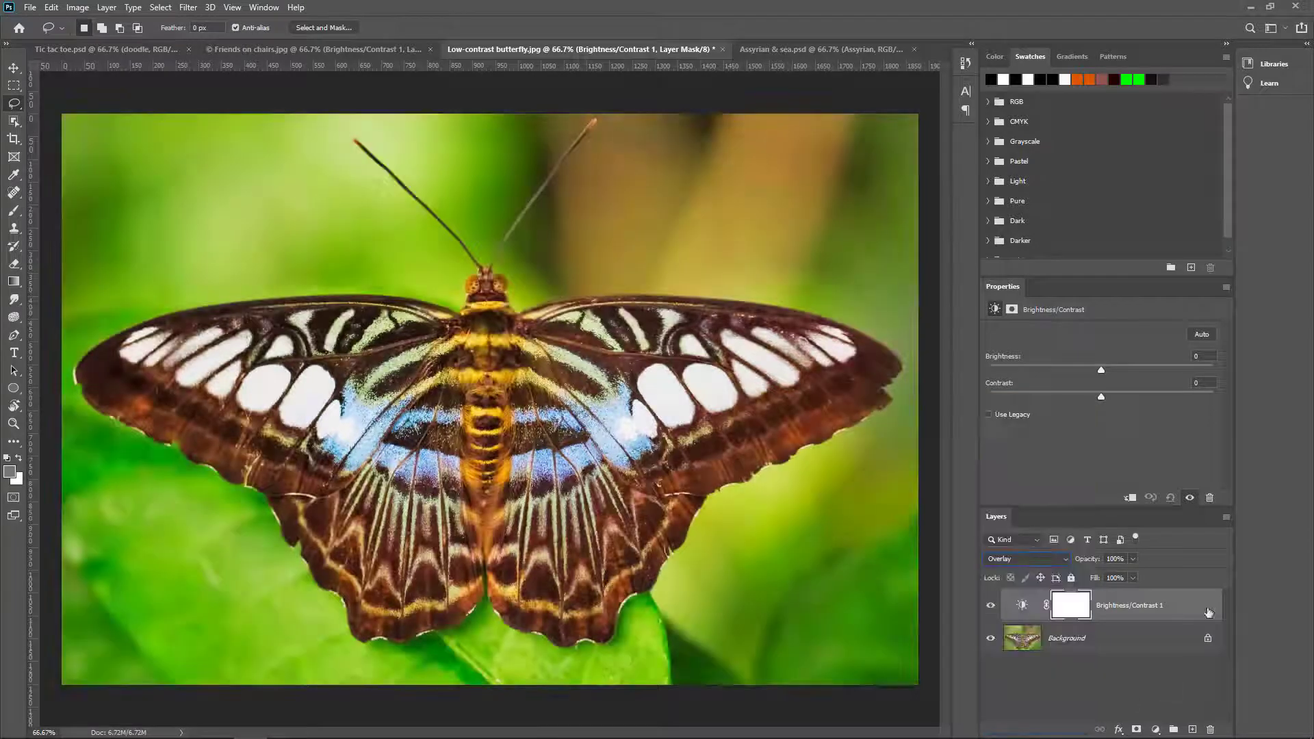
In Assyrian & sea.psd, hide and reshow the Assyrian layer to compare, and set its blend mode to Luminosity.
left_click(829, 50)
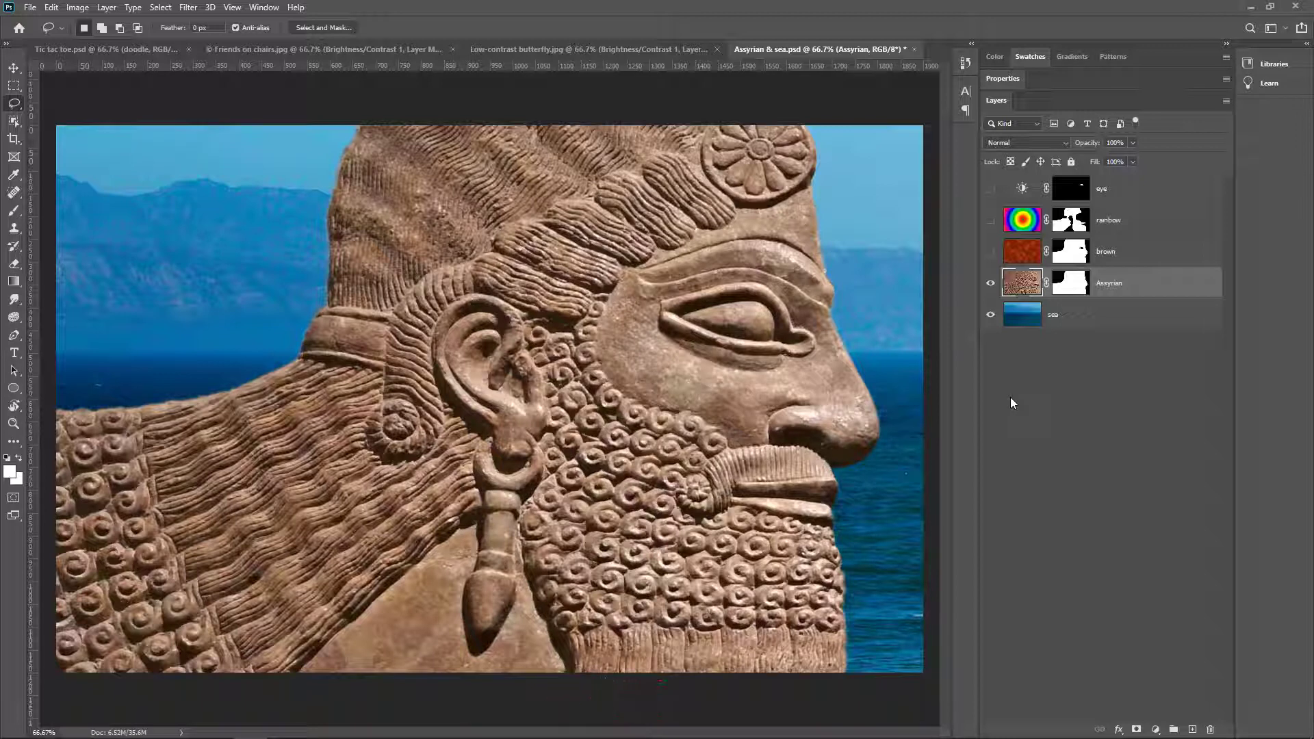
left_click(990, 283)
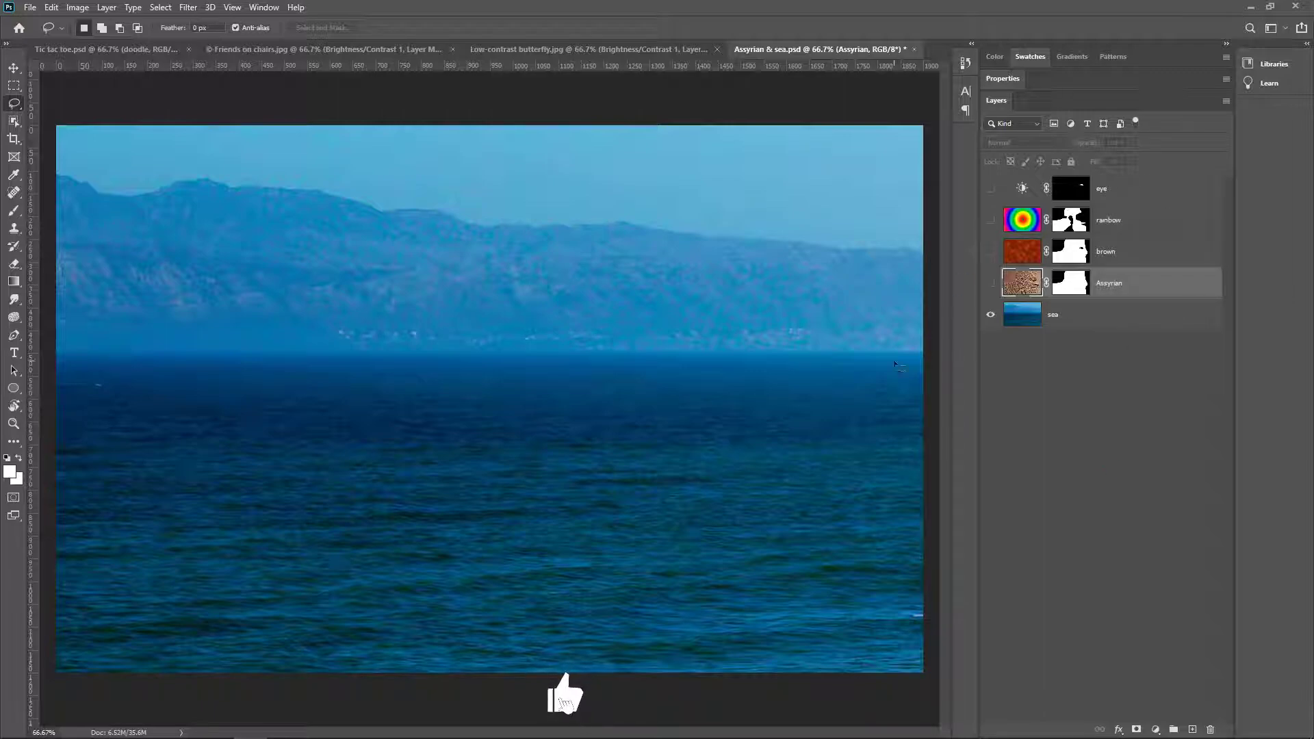
left_click(990, 283)
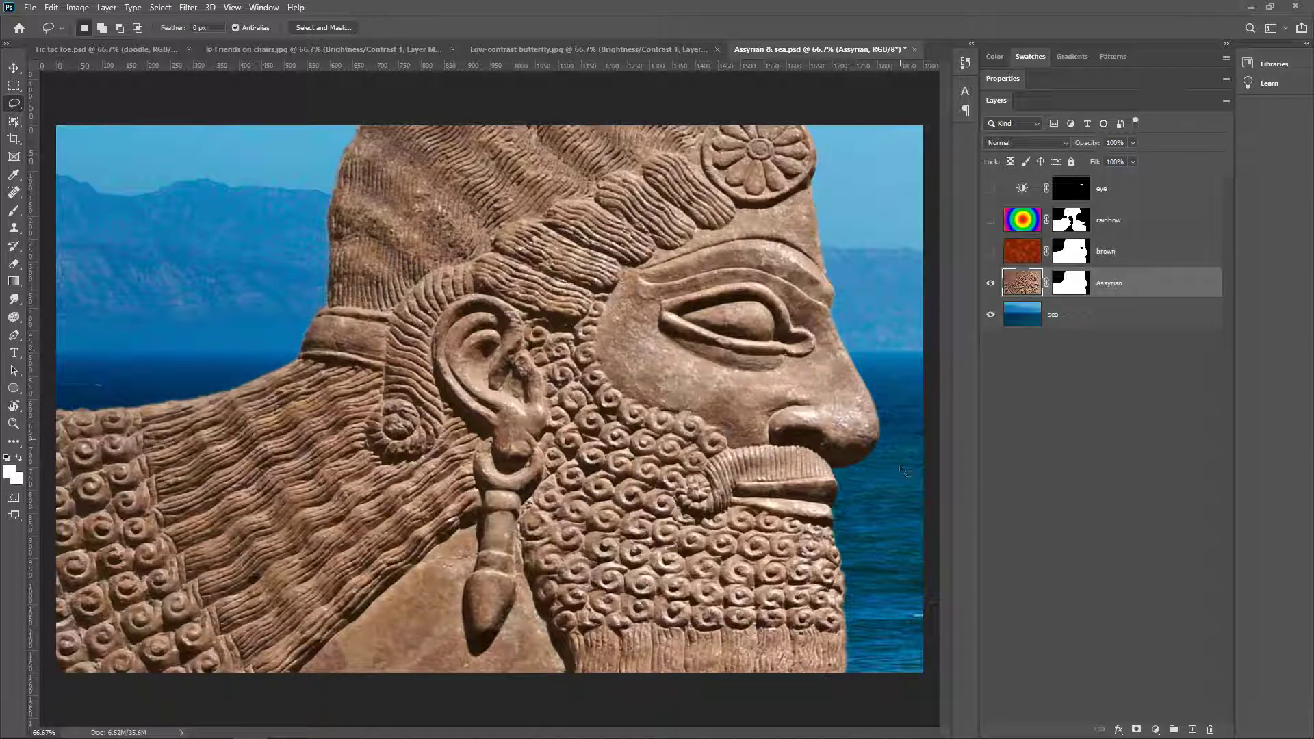
left_click(1016, 143)
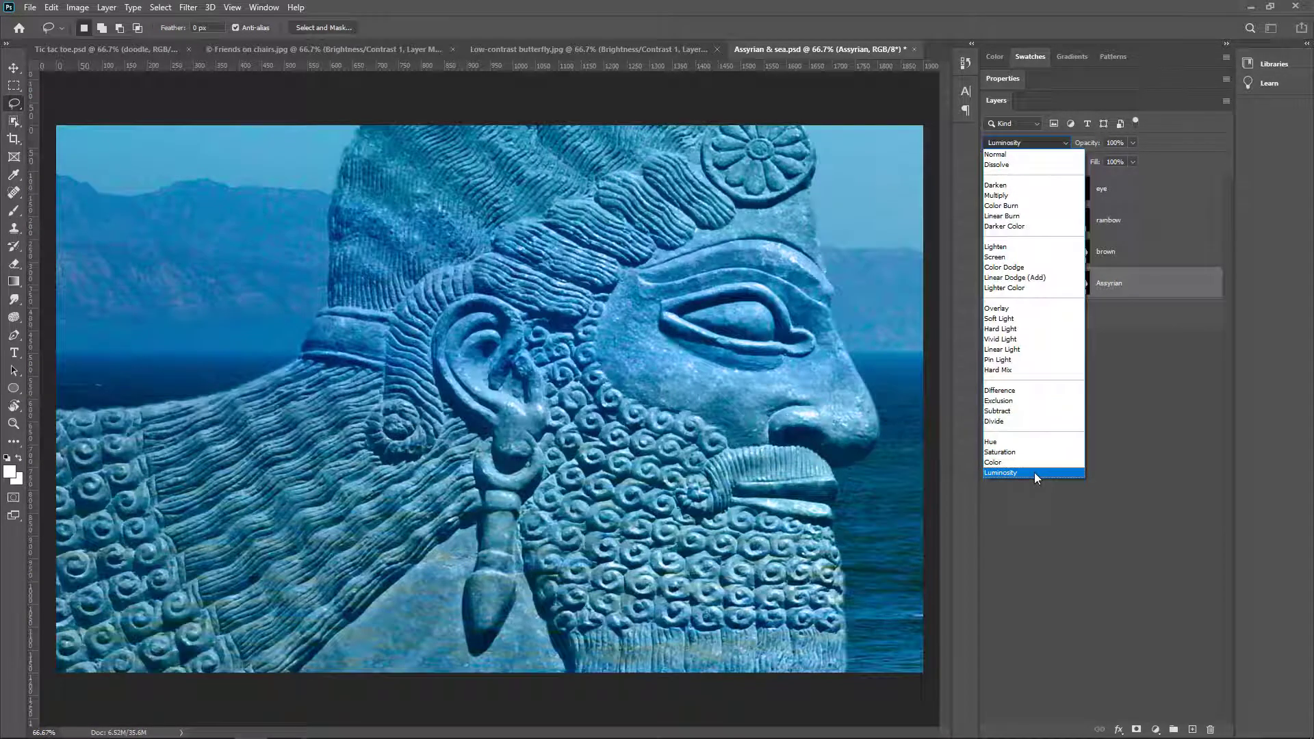
left_click(1033, 472)
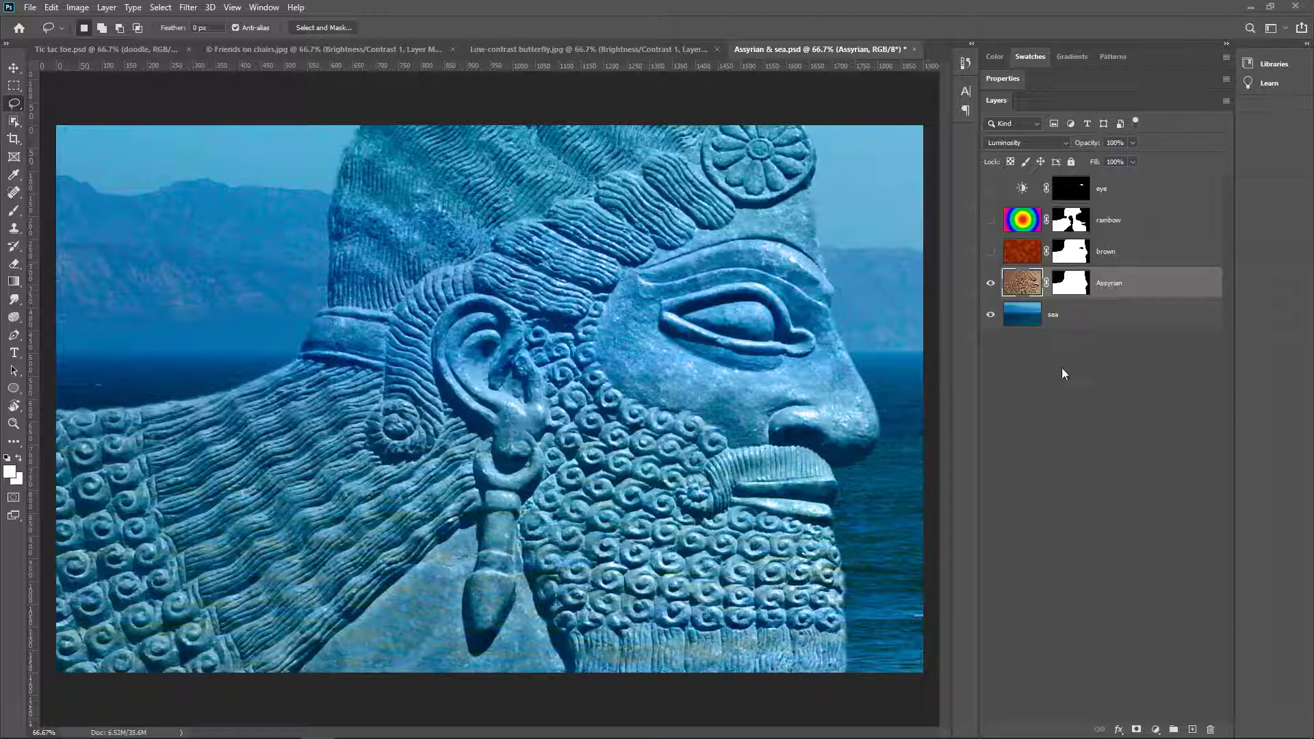
Make the brown layer visible and set its blend mode to Color.
left_click(1029, 258)
left_click(990, 253)
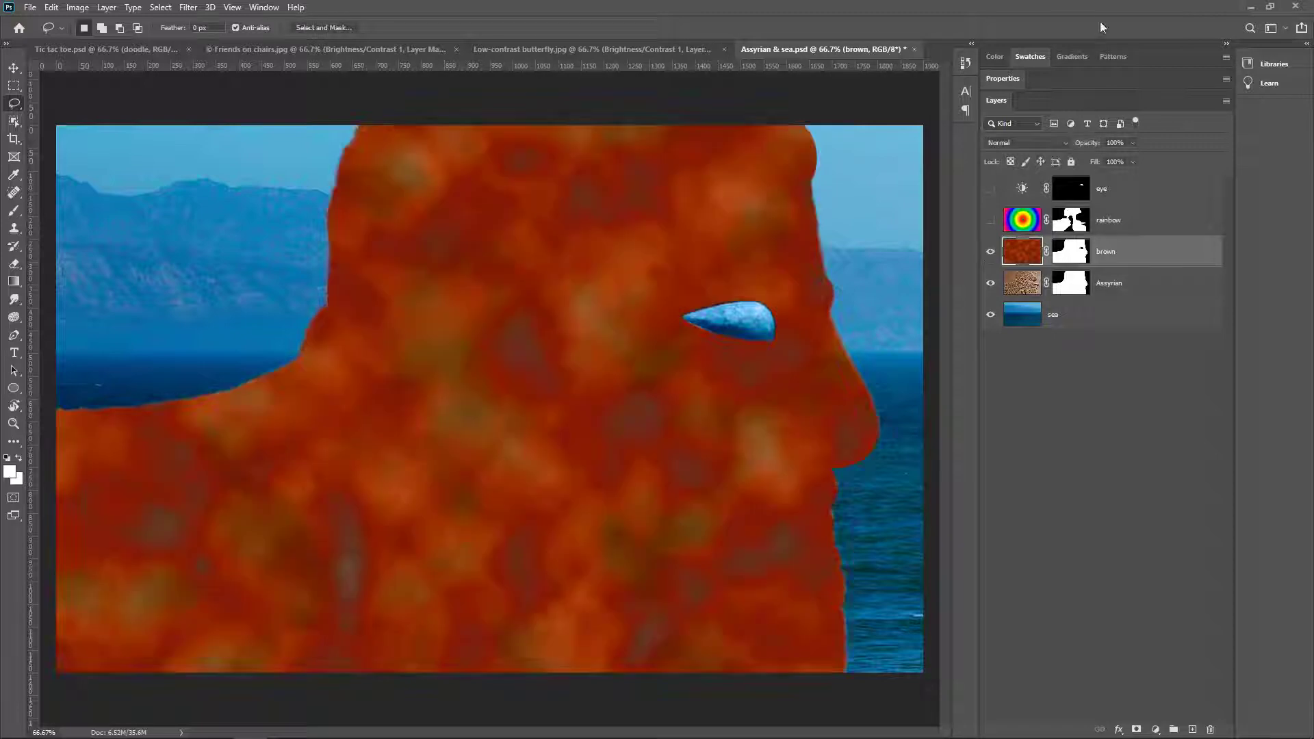
left_click(1022, 143)
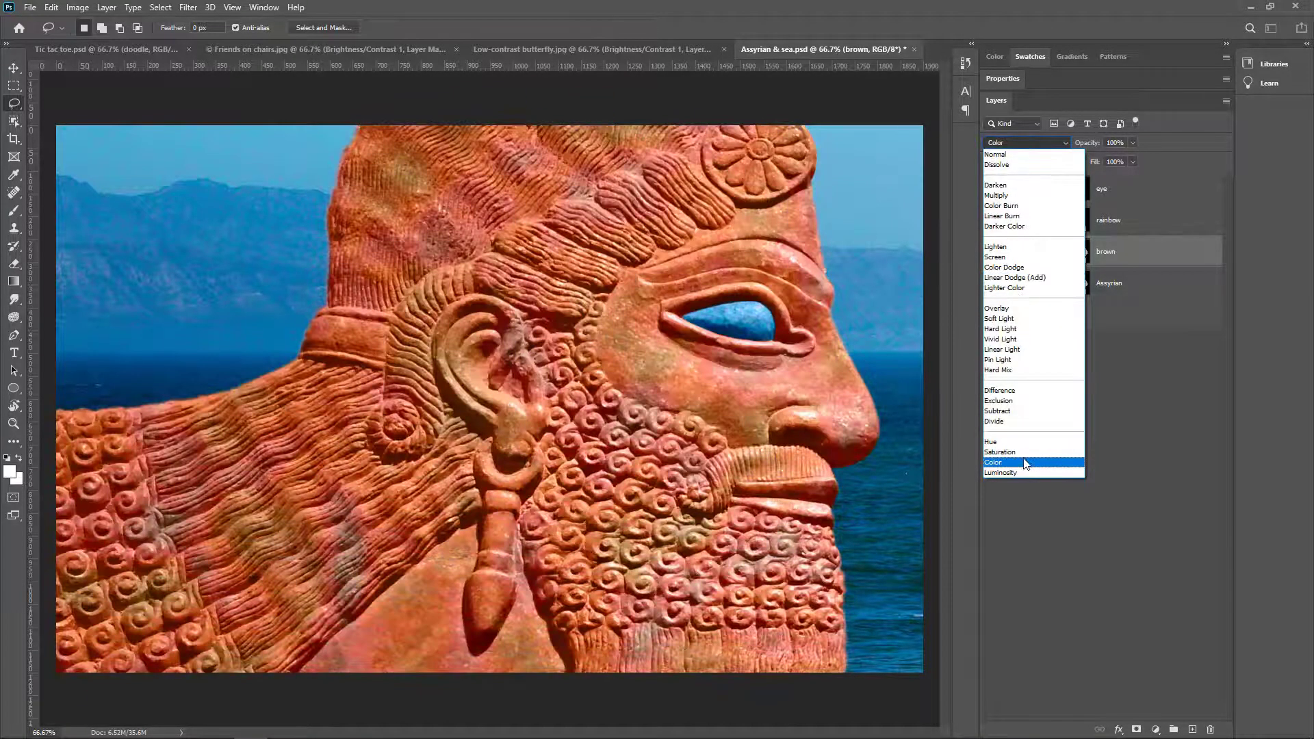
left_click(1024, 463)
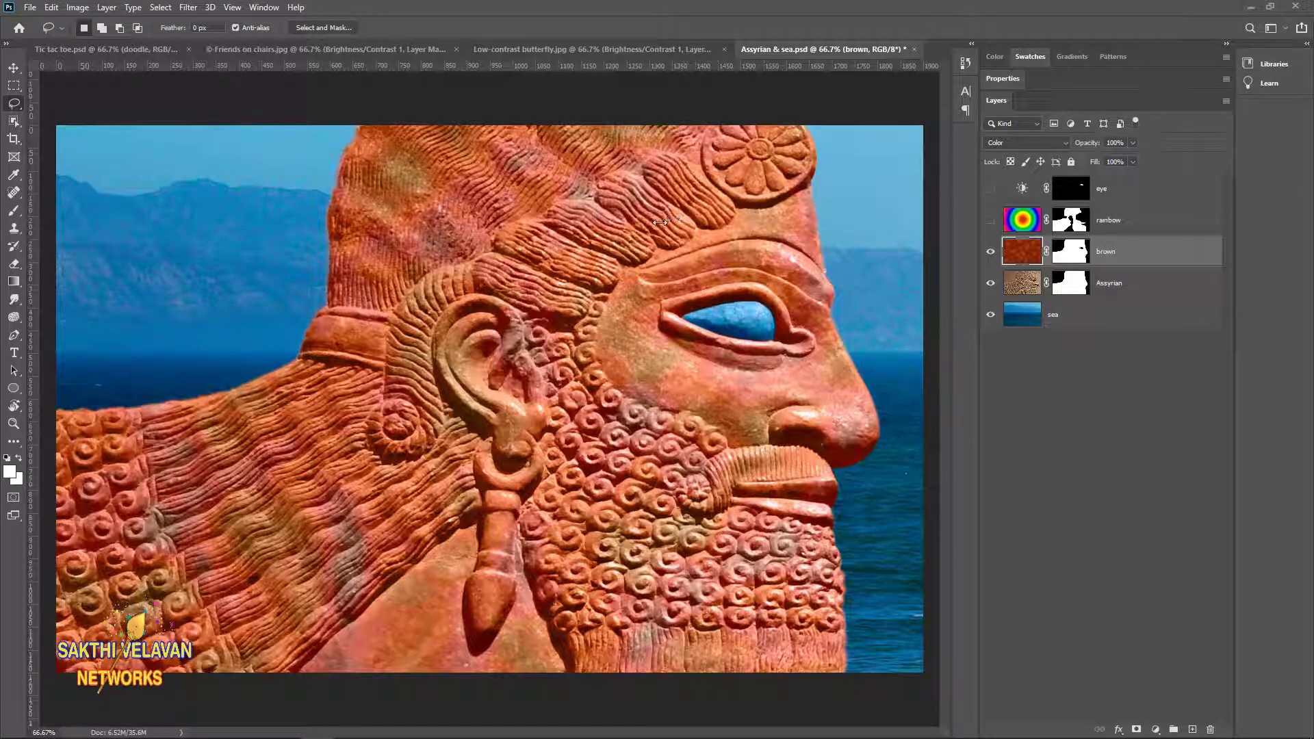
Make the rainbow layer visible, try the Color blend mode on it, and set its blend mode to Hue.
left_click(1032, 219)
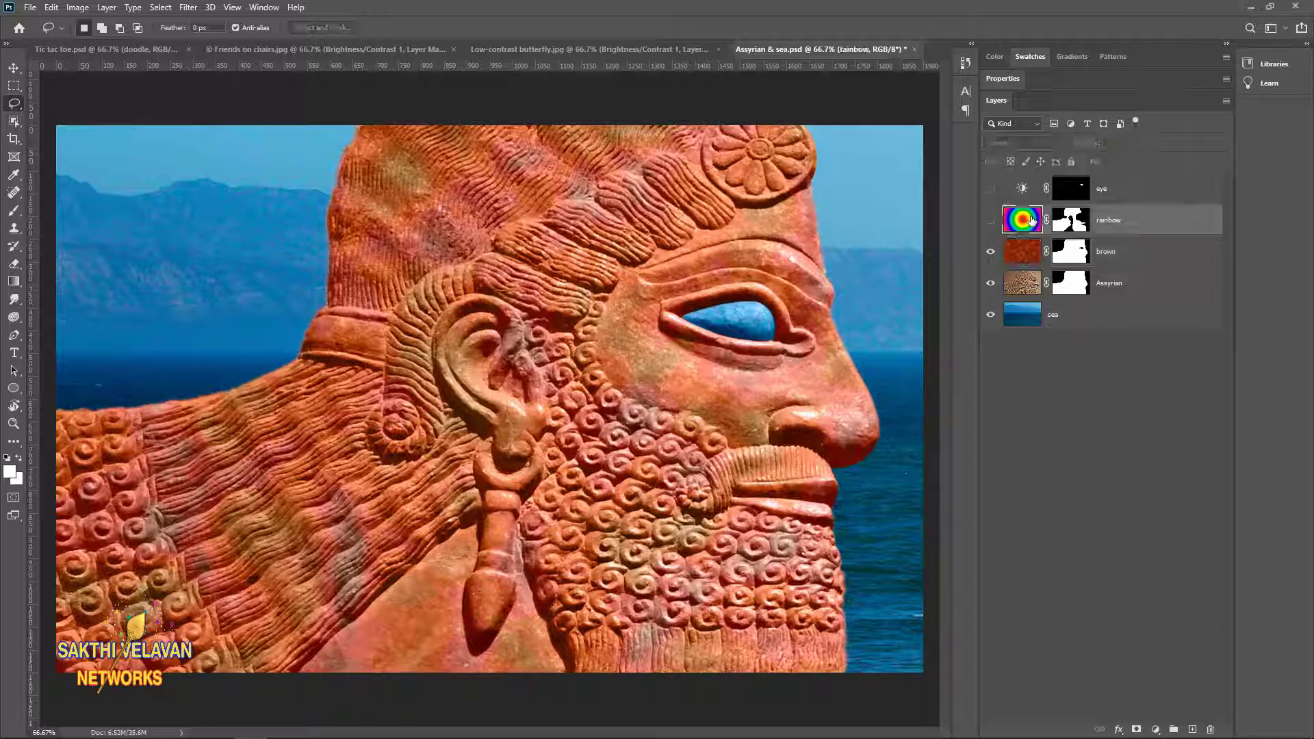
left_click(990, 219)
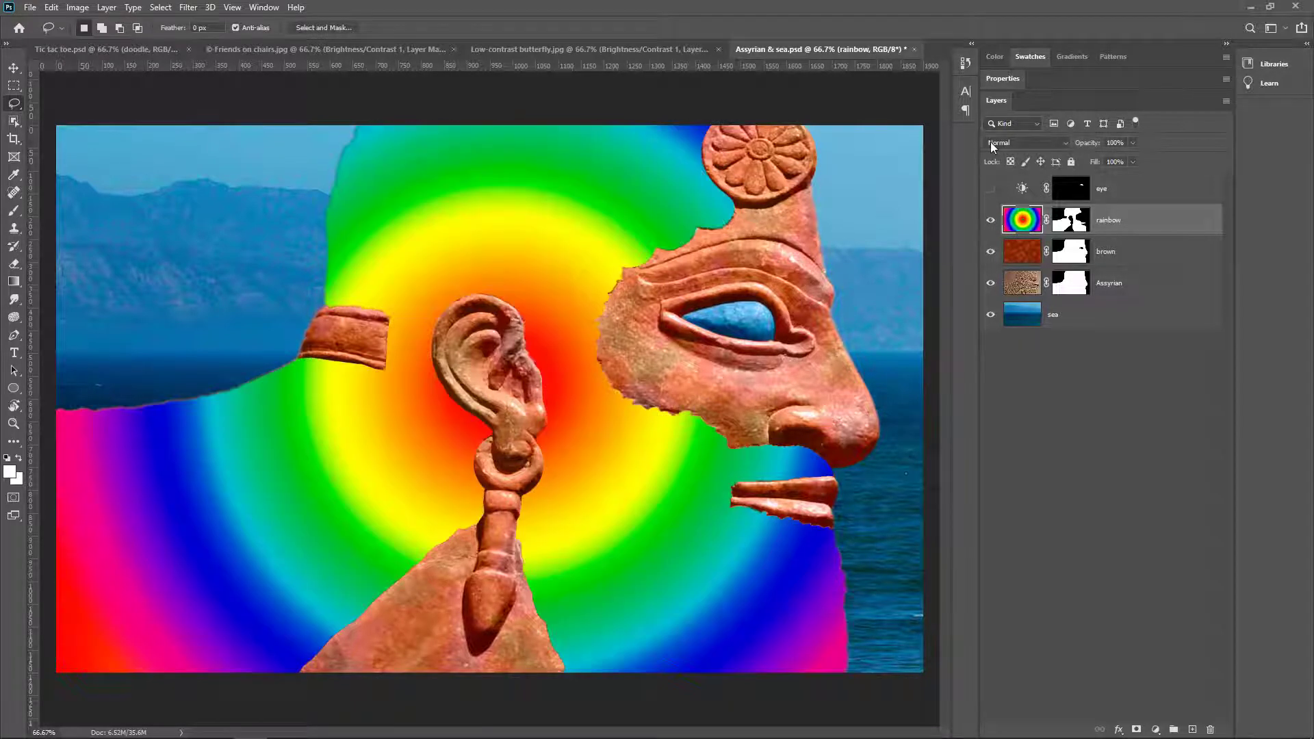
left_click(991, 143)
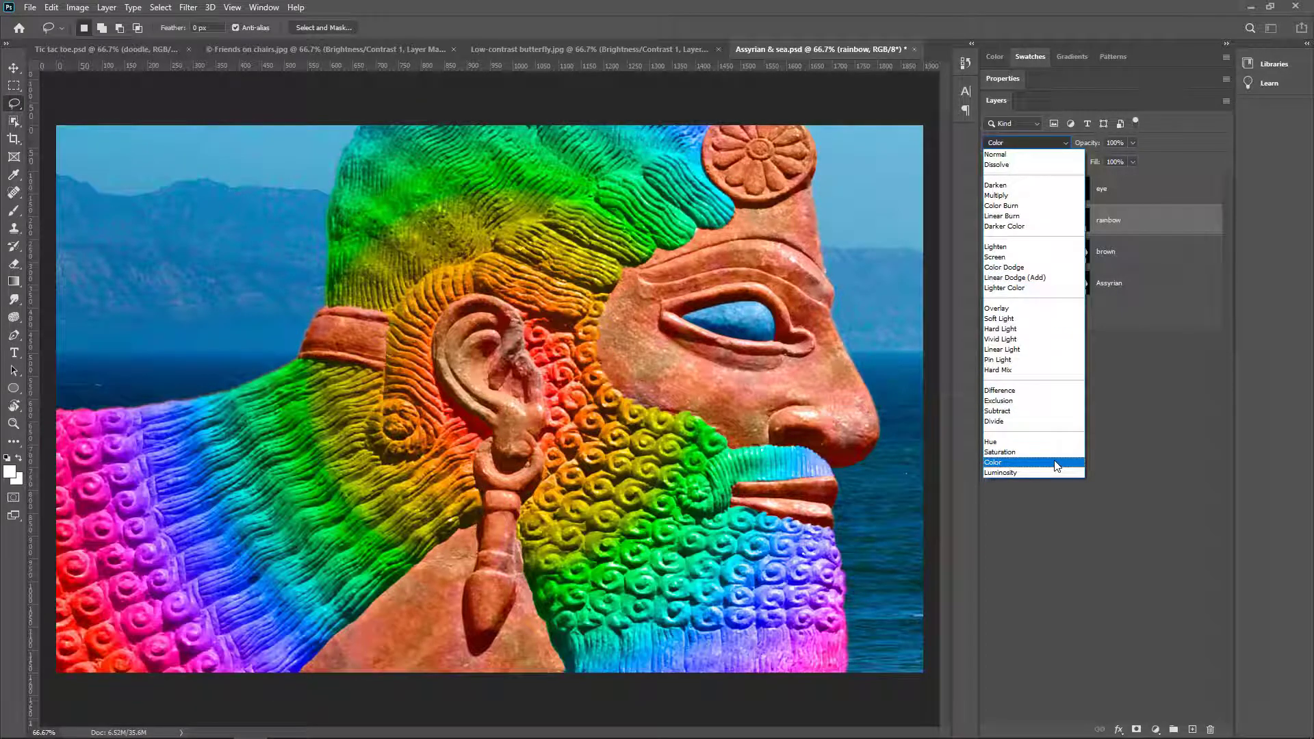
left_click(1057, 464)
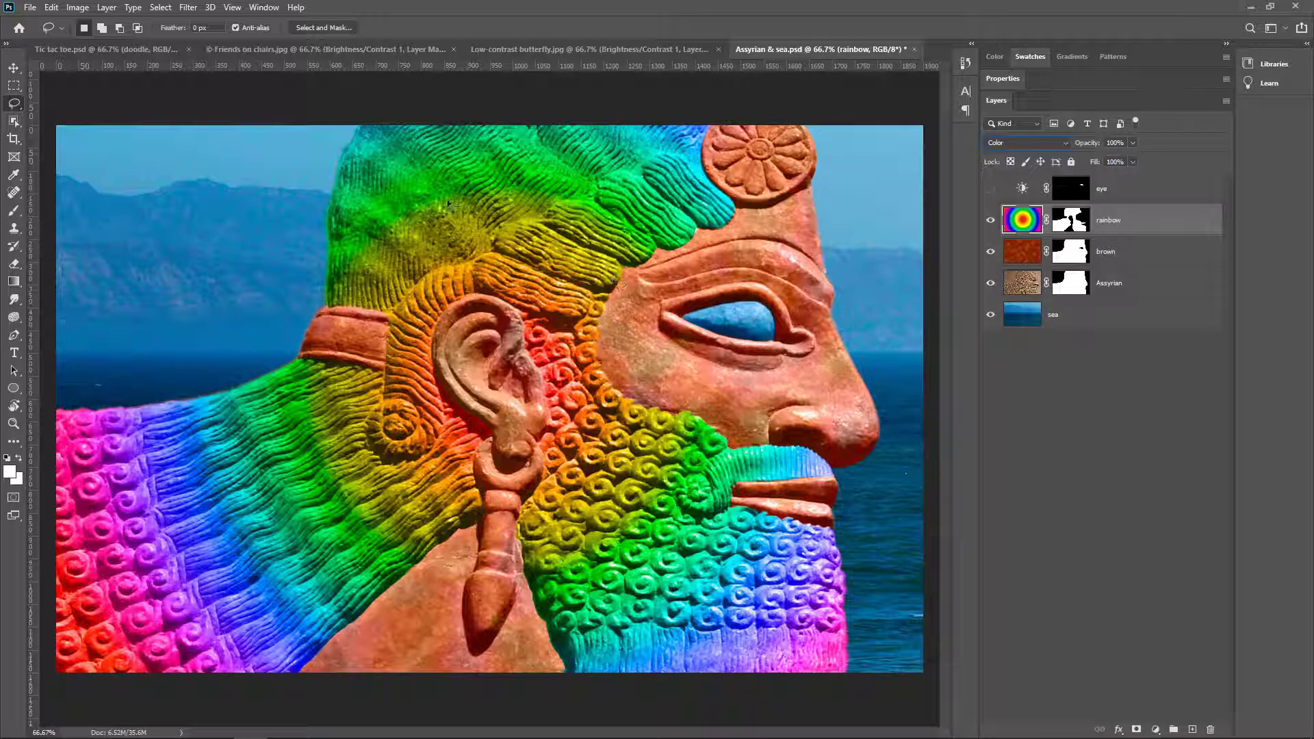
left_click(1016, 142)
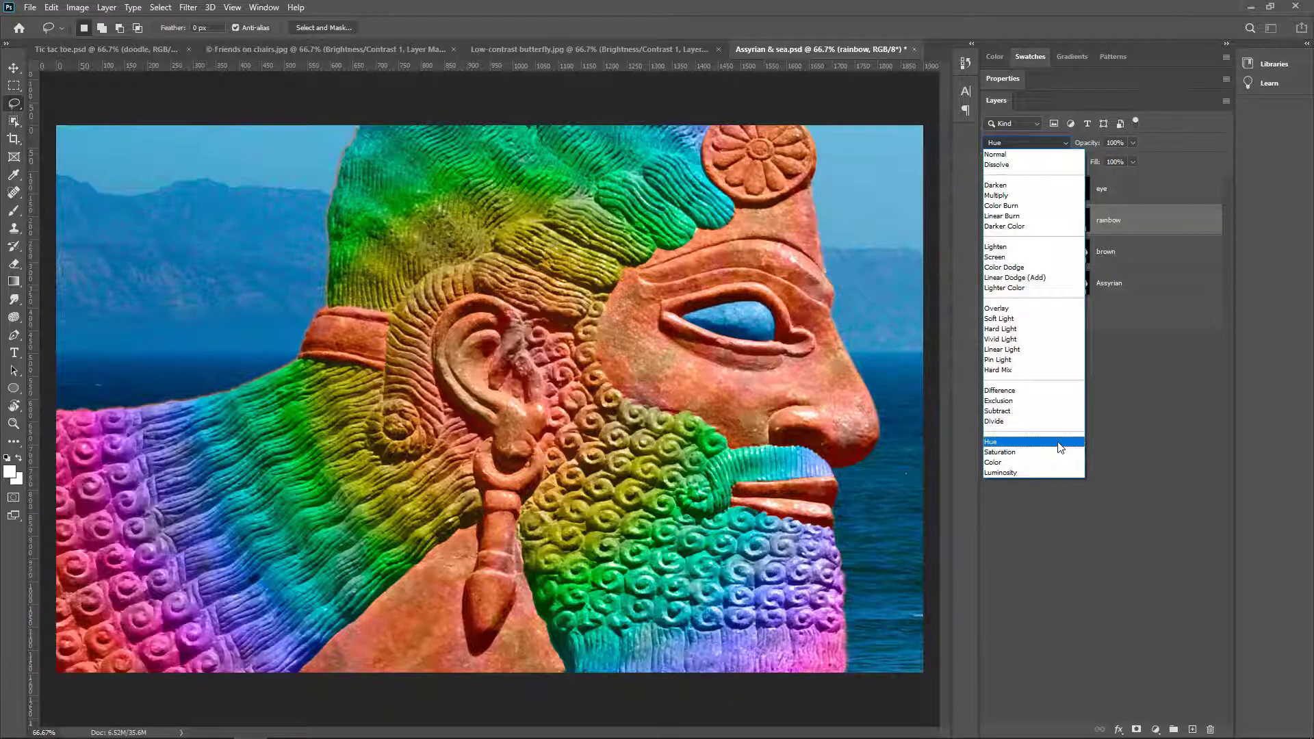
left_click(1058, 442)
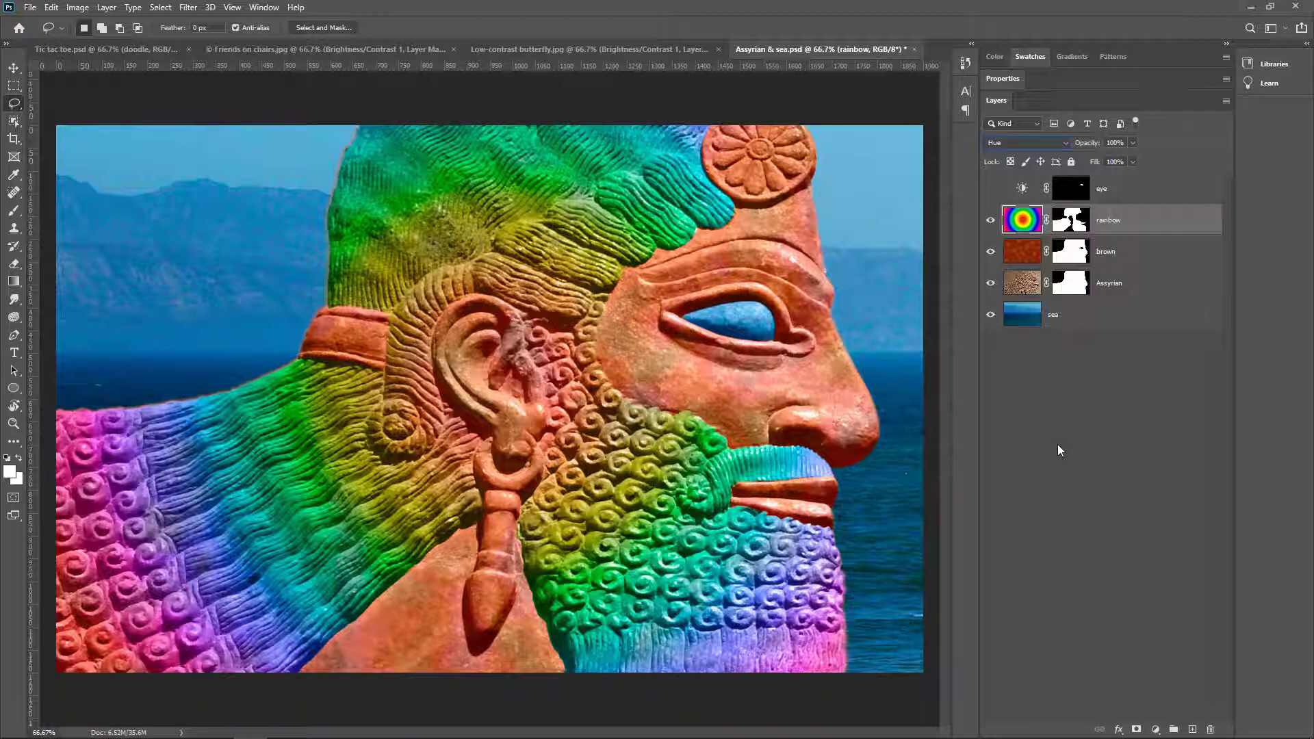